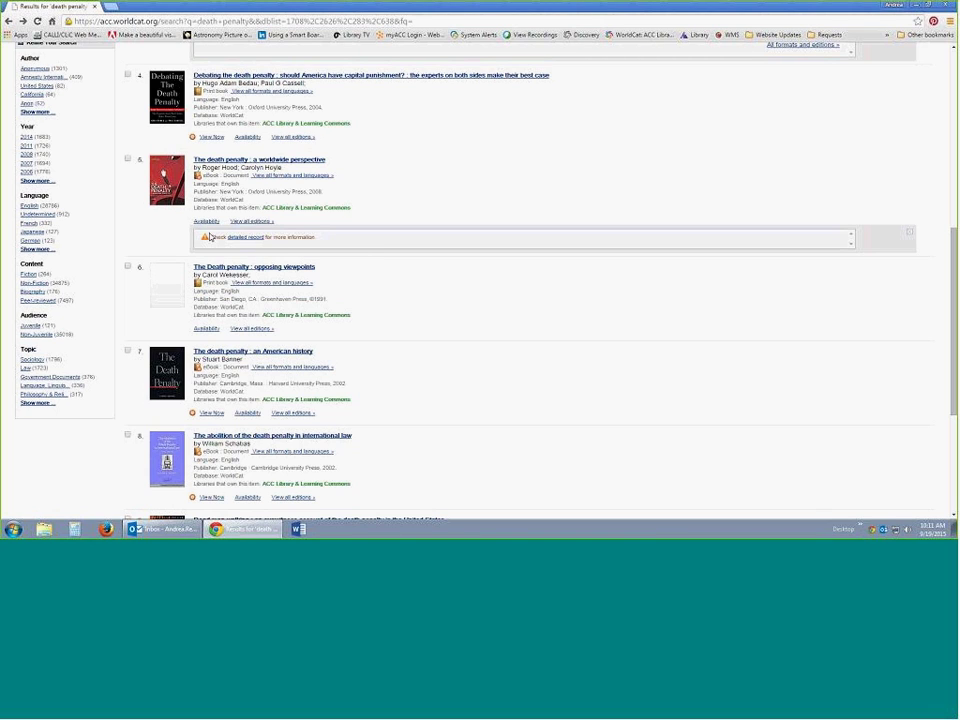
Step: Open the eBook 'The Death Penalty in America: Current Controversies' from result 2 in EBSCOhost
scroll(380, 240, up, 5)
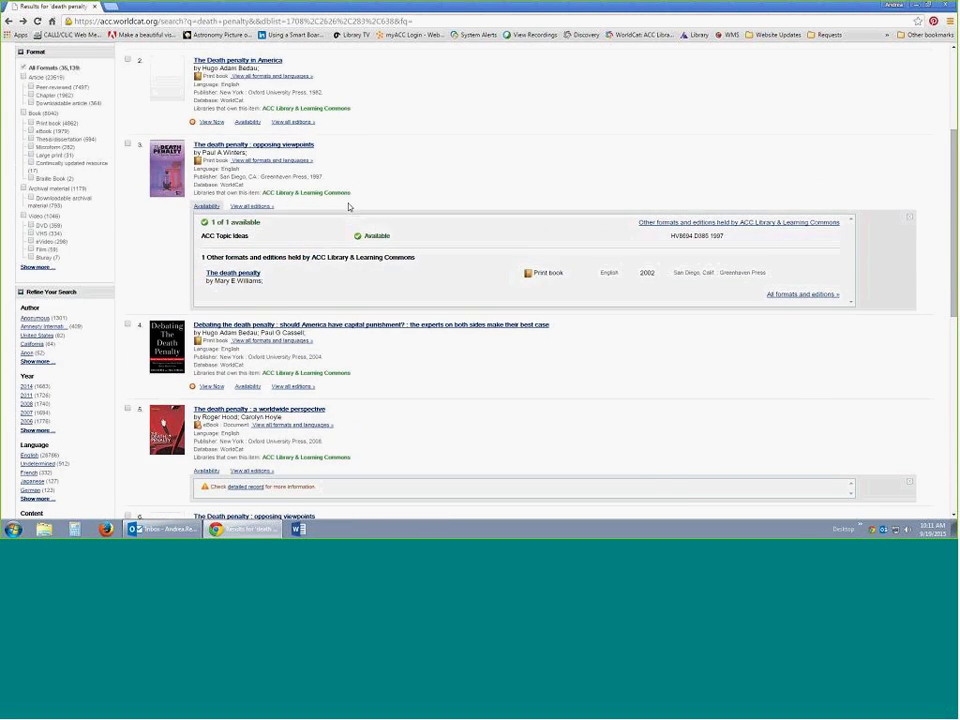
click(210, 172)
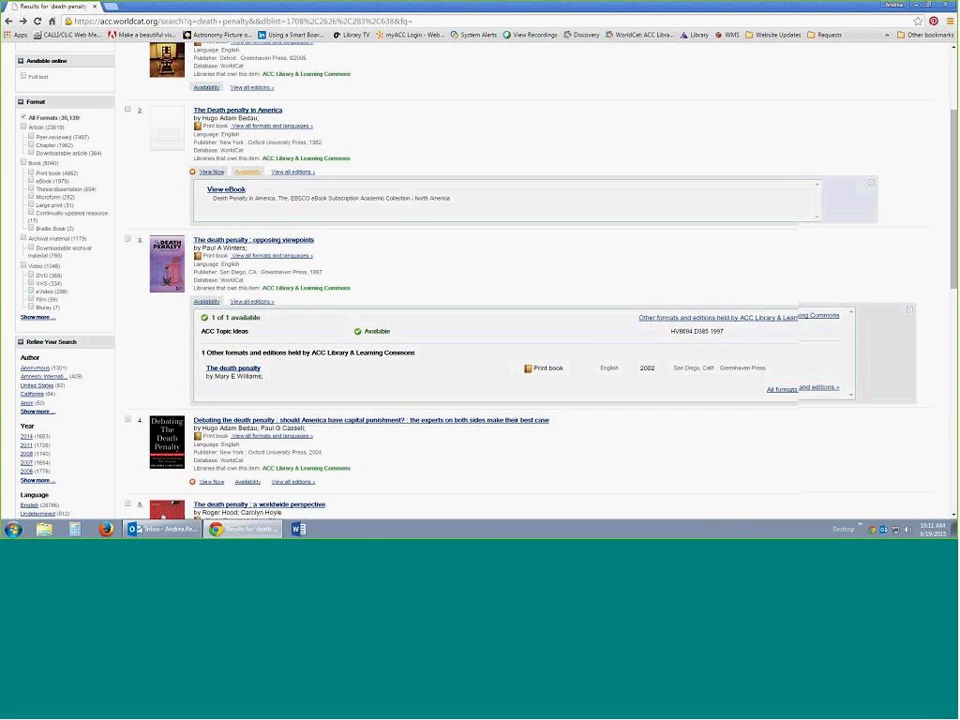
click(232, 189)
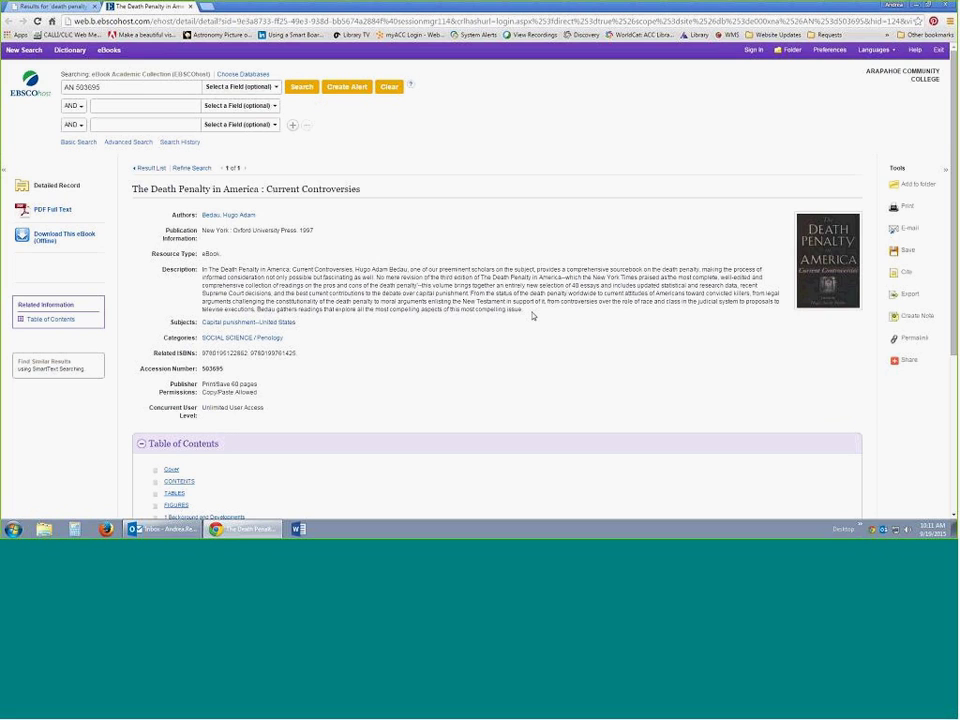
drag(533, 316, 561, 310)
click(158, 269)
click(561, 310)
Step: Close the EBSCO eBook tab and limit the WorldCat death penalty results to eVideo
click(191, 11)
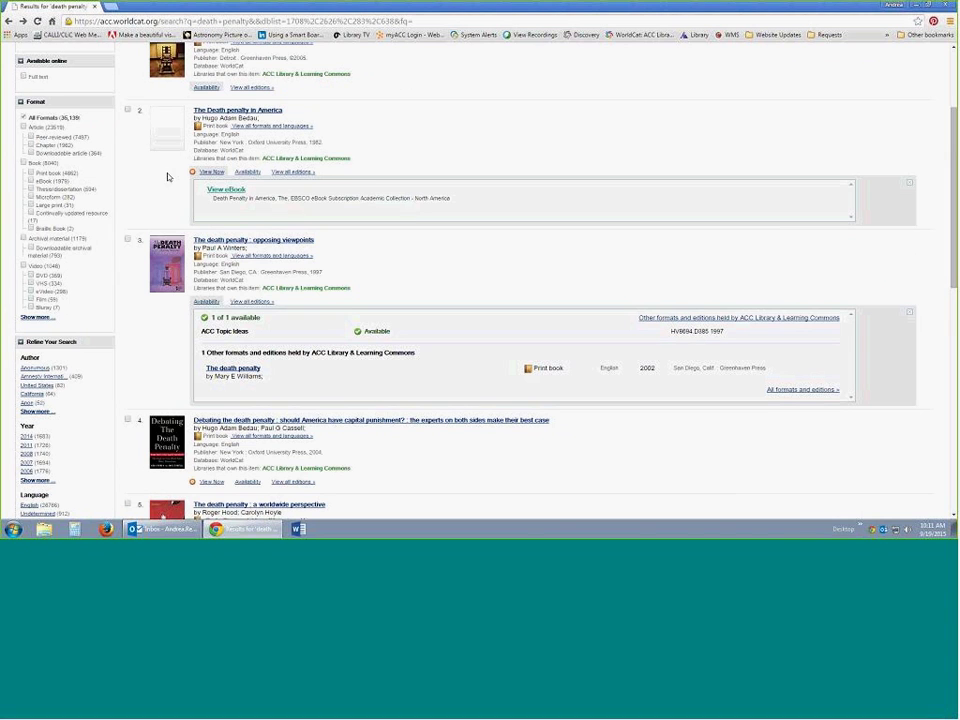
scroll(168, 177, up, 3)
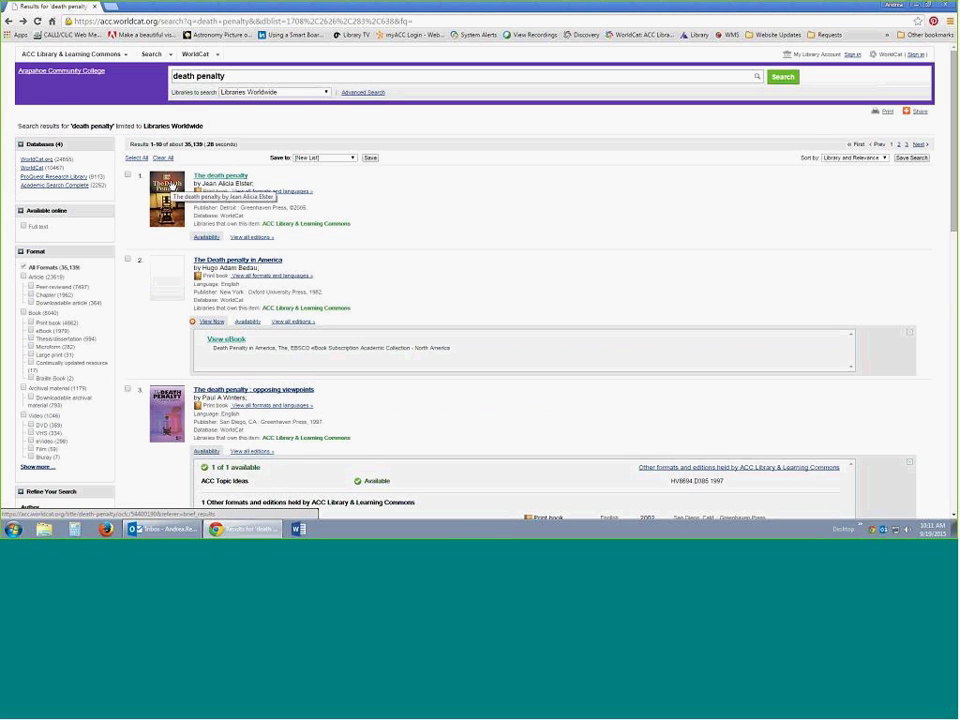
scroll(168, 190, down, 2)
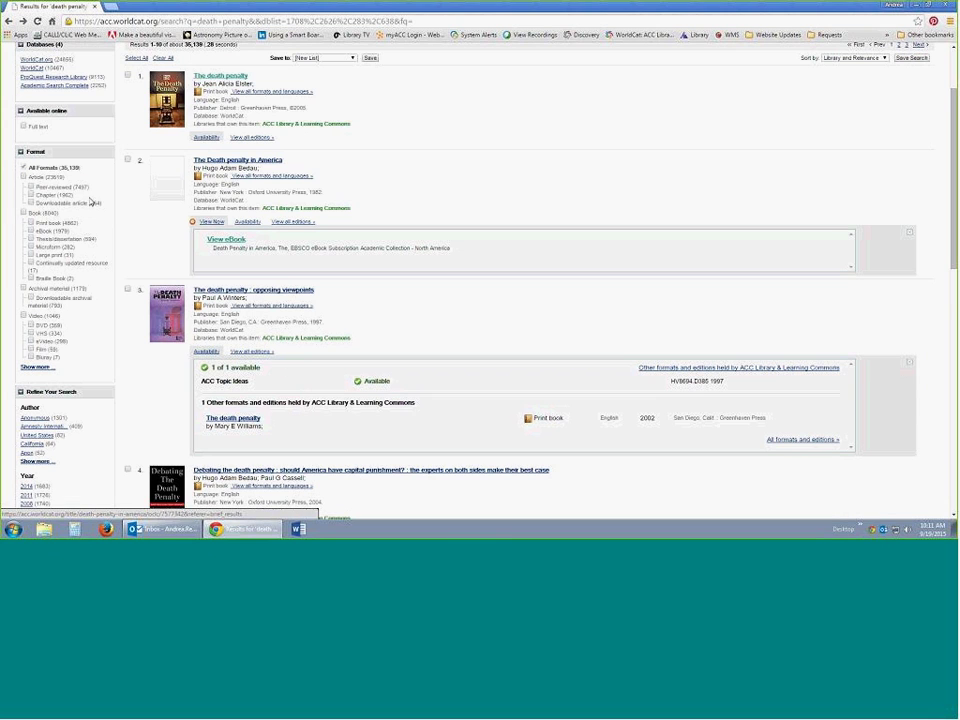
click(31, 341)
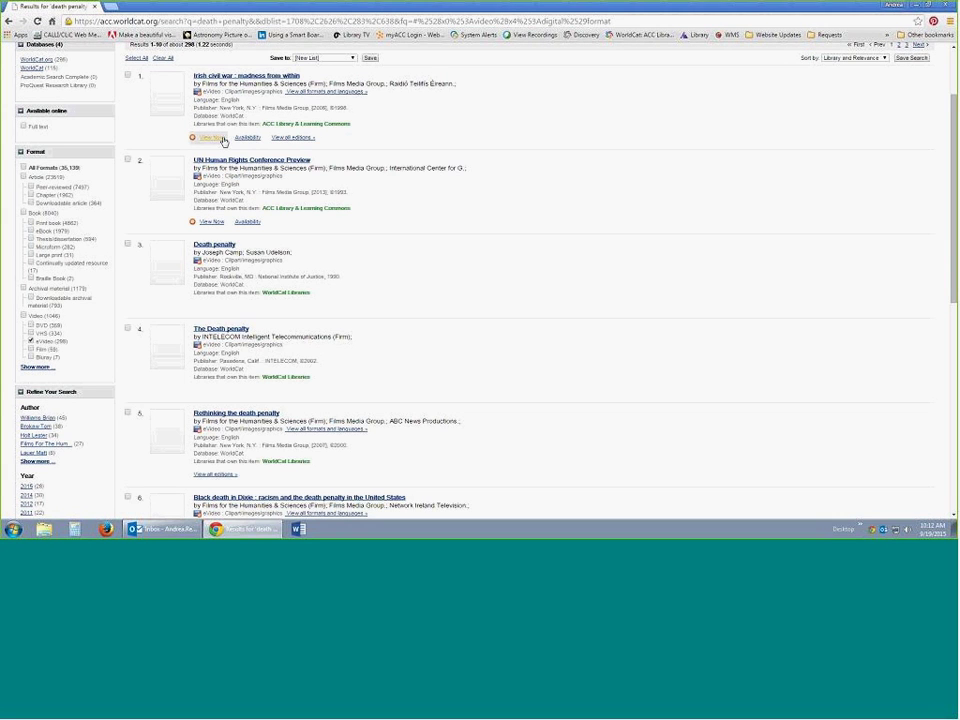
Step: Open 'Irish Civil War: The Madness from Within' online in Films On Demand
click(222, 139)
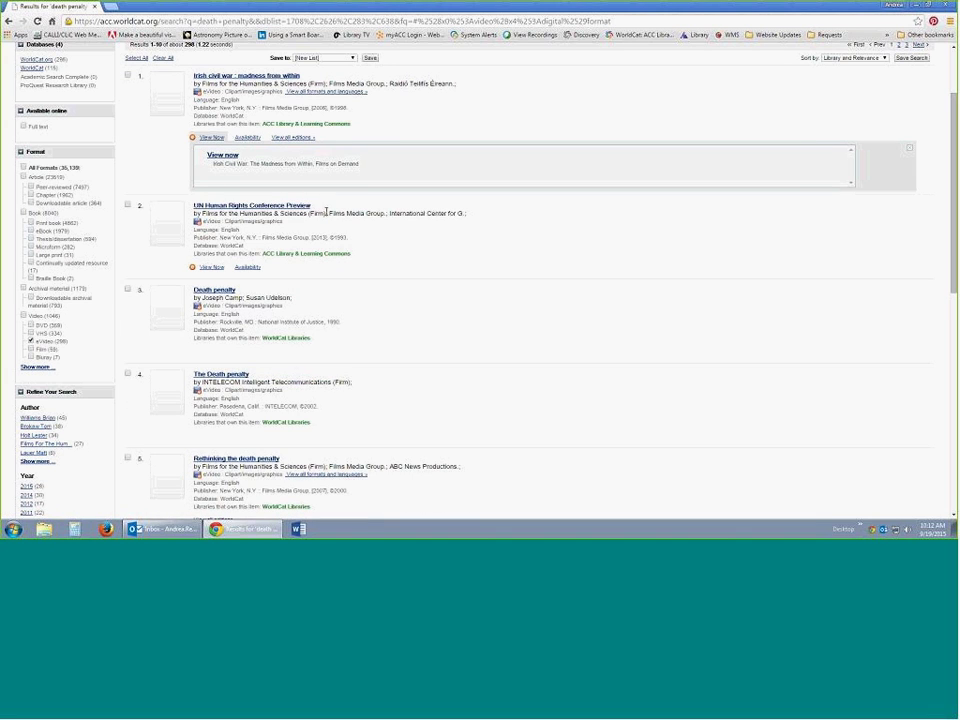
click(211, 267)
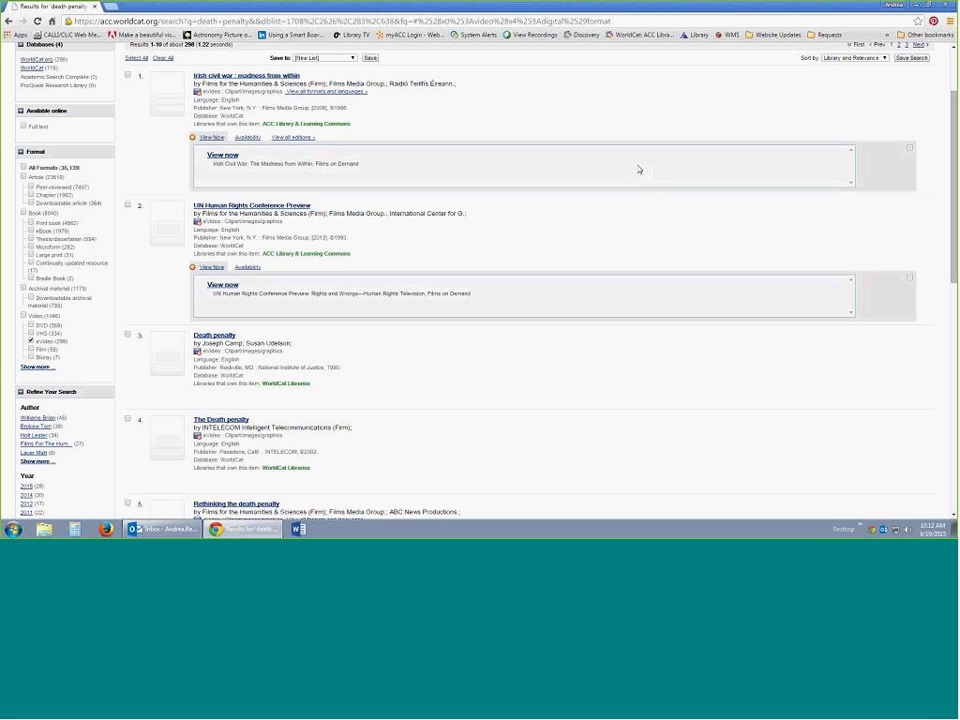
click(238, 158)
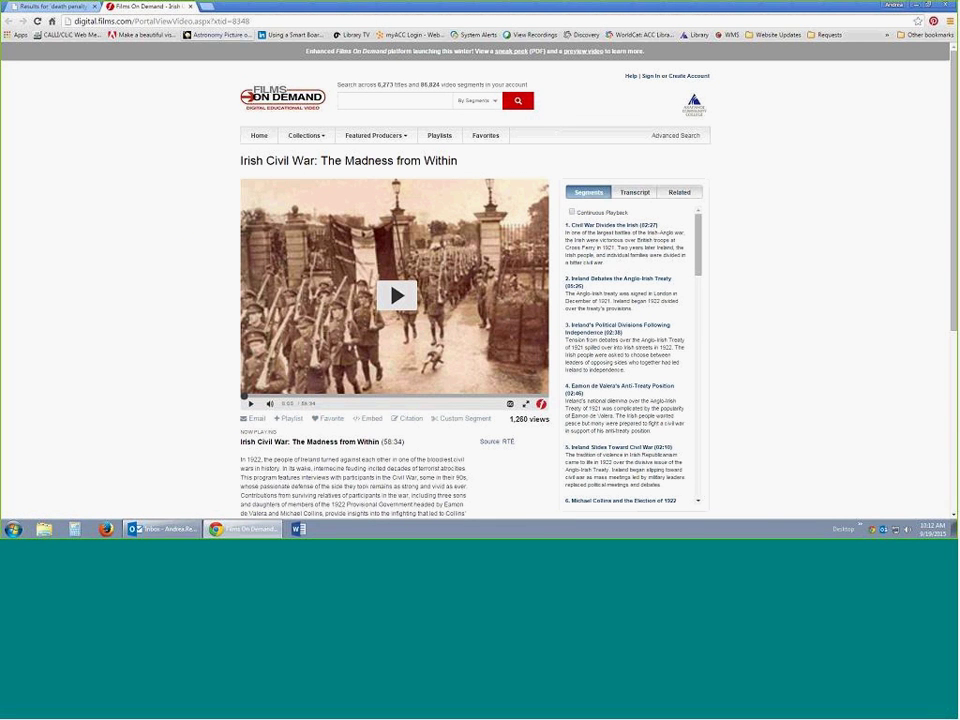
Step: Close the Films On Demand tab to return to the eVideo-filtered WorldCat results
click(190, 7)
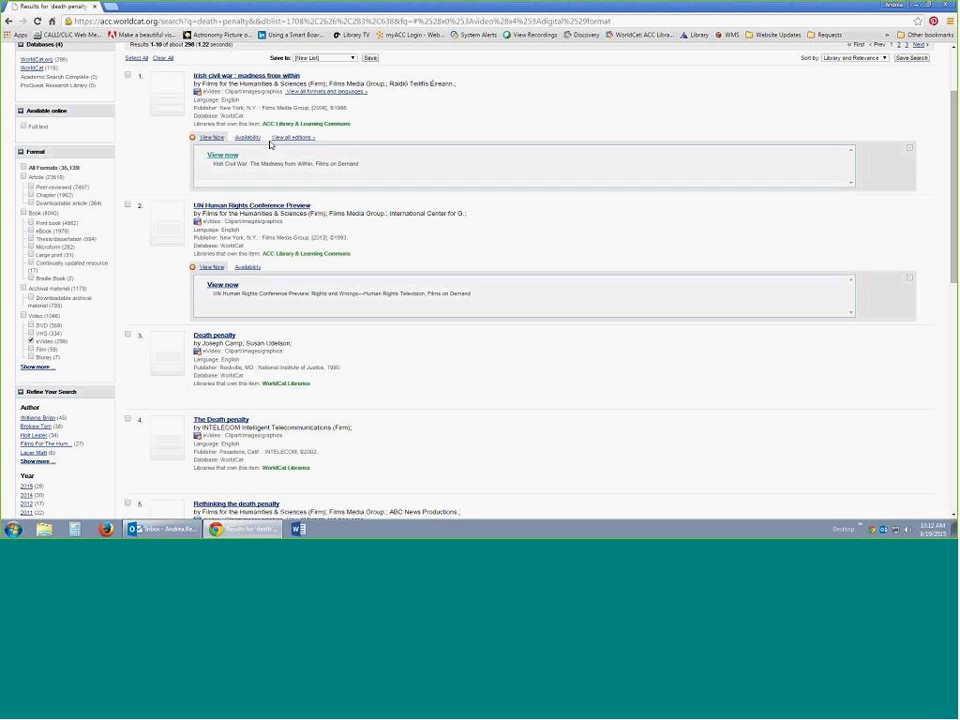
Step: Go back through the browser history to the Arapahoe Community College library homepage
scroll(290, 130, up, 1)
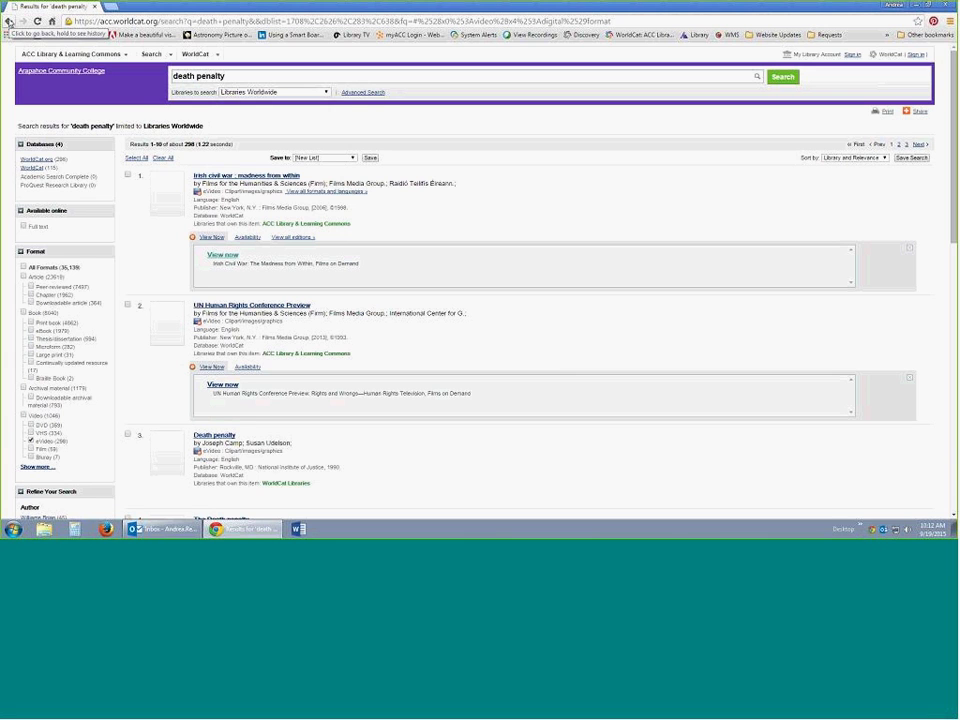
click(8, 20)
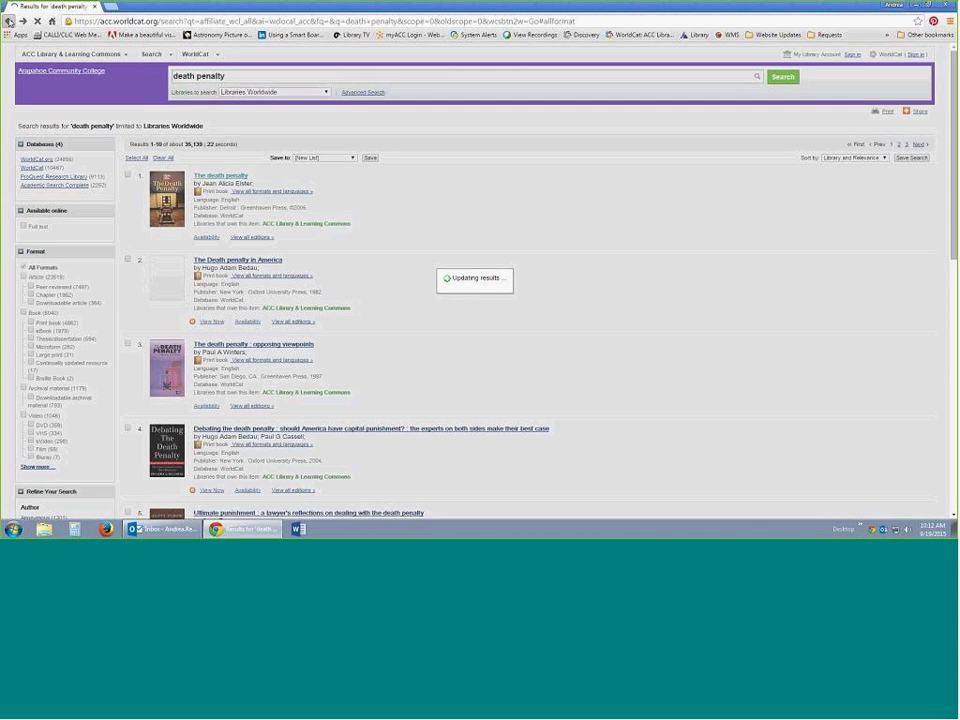
right_click(8, 20)
click(60, 69)
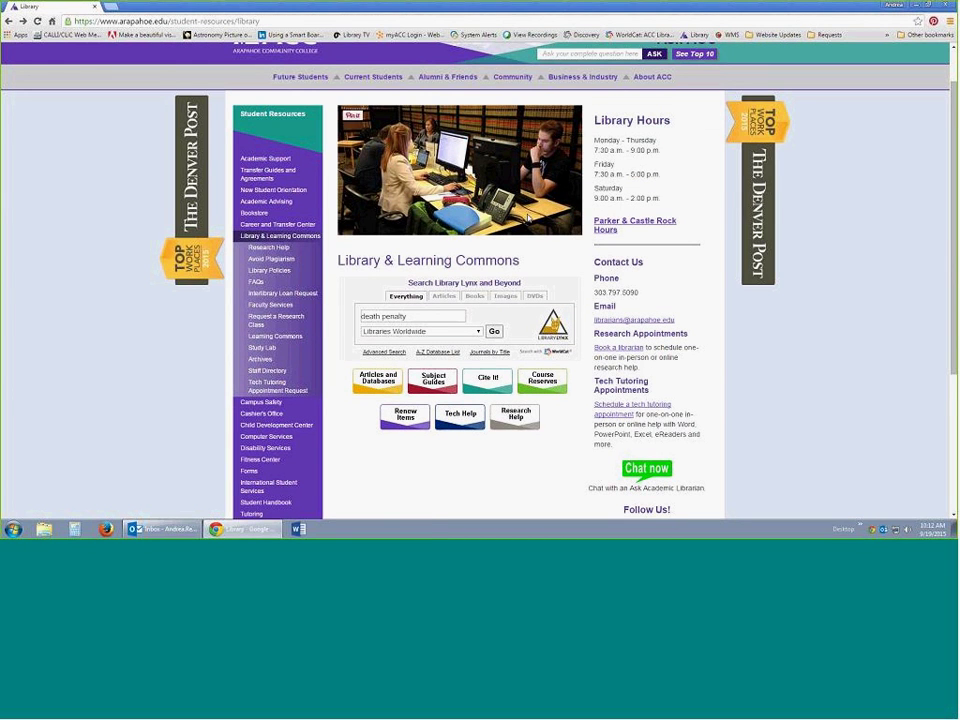
Step: Clear 'death penalty' from the Library Lynx search box and open the Articles and Databases guide
drag(408, 316, 361, 316)
key(BackSpace)
click(464, 308)
scroll(461, 305, down, 2)
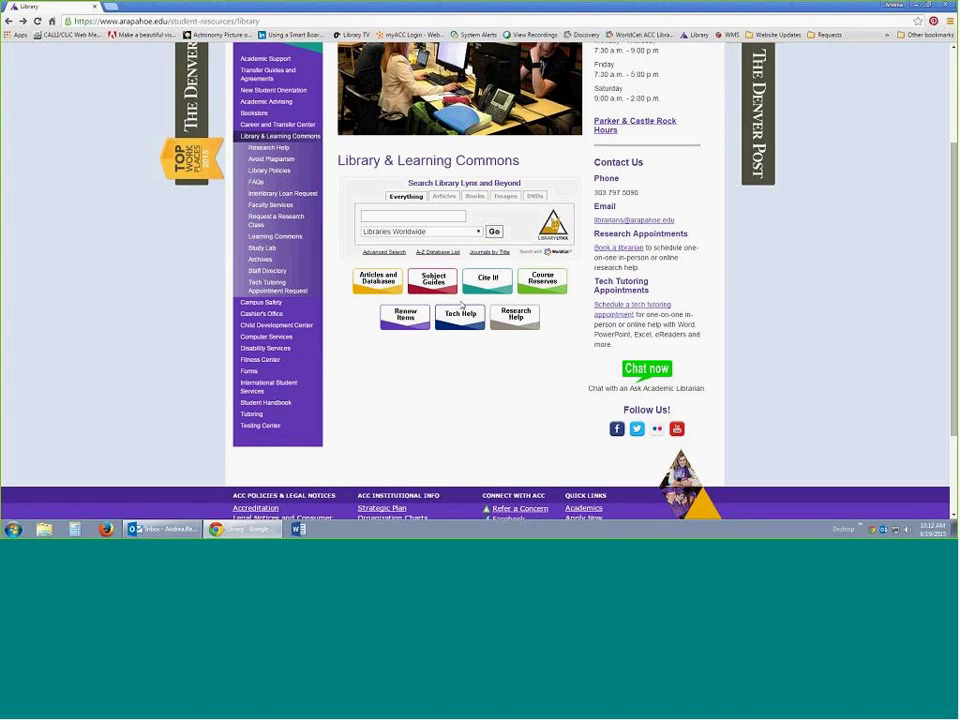
click(380, 292)
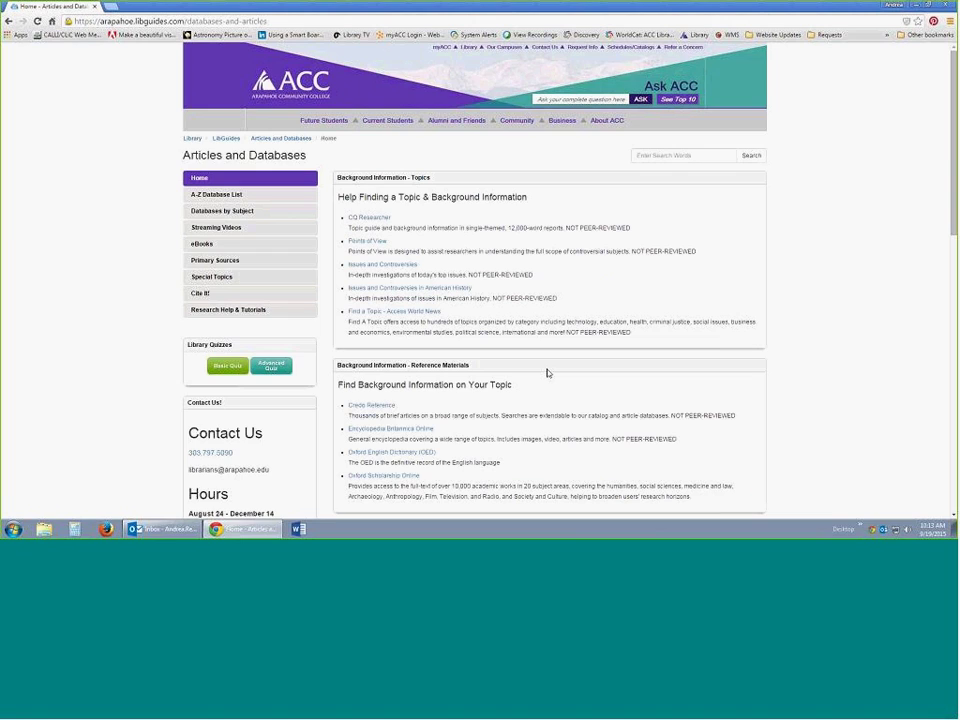
Step: Find CQ Researcher in the guide's background-information list and open it
scroll(547, 370, down, 1)
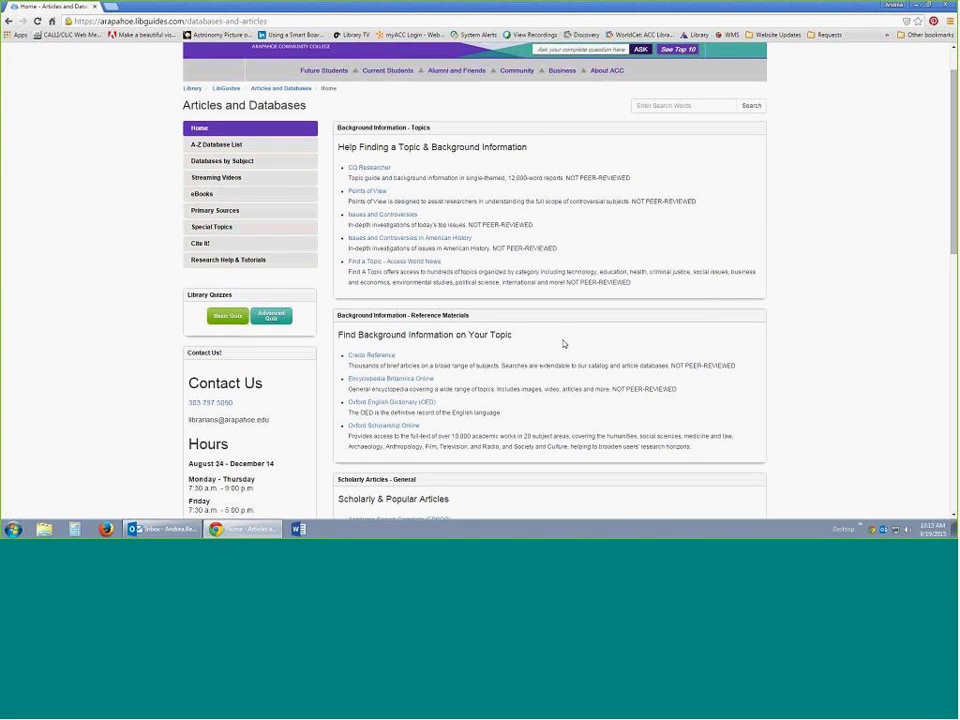
scroll(563, 344, down, 1)
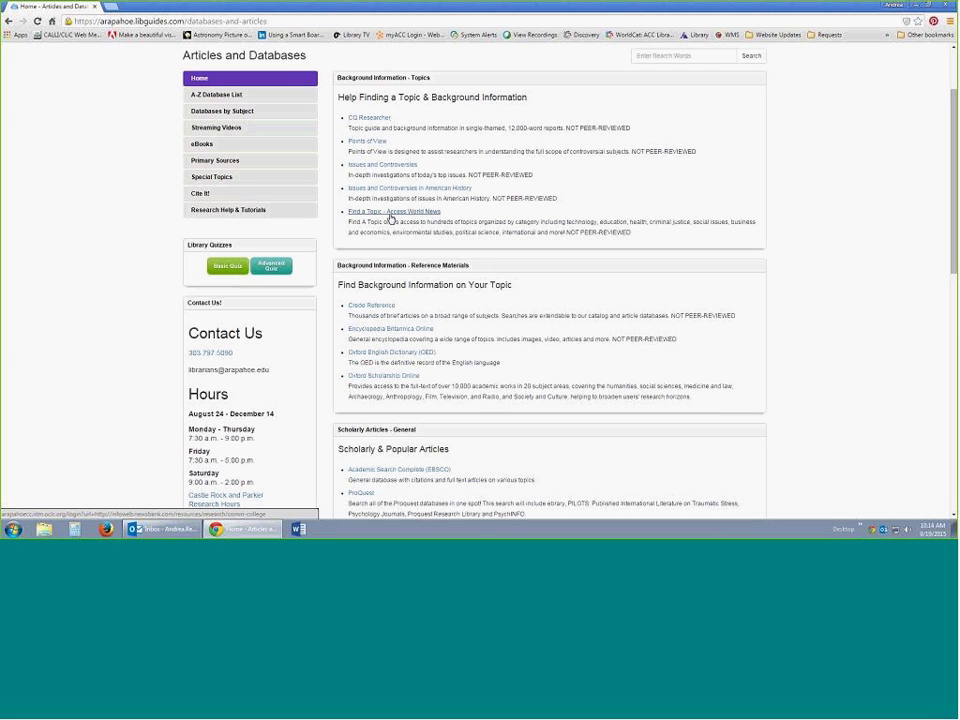
click(389, 119)
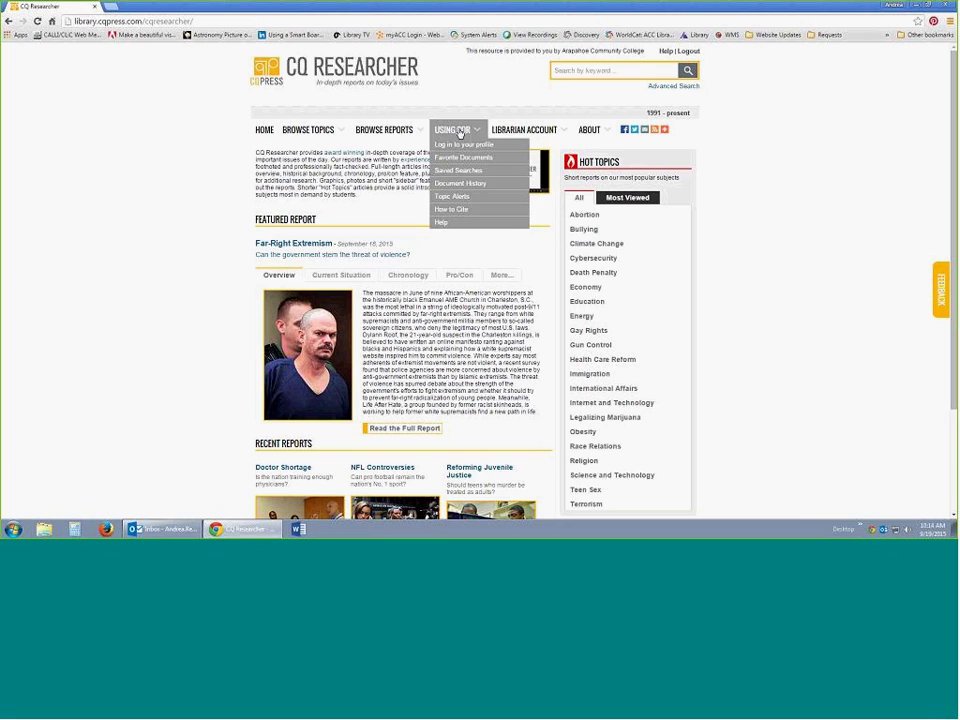
mouse_move(421, 130)
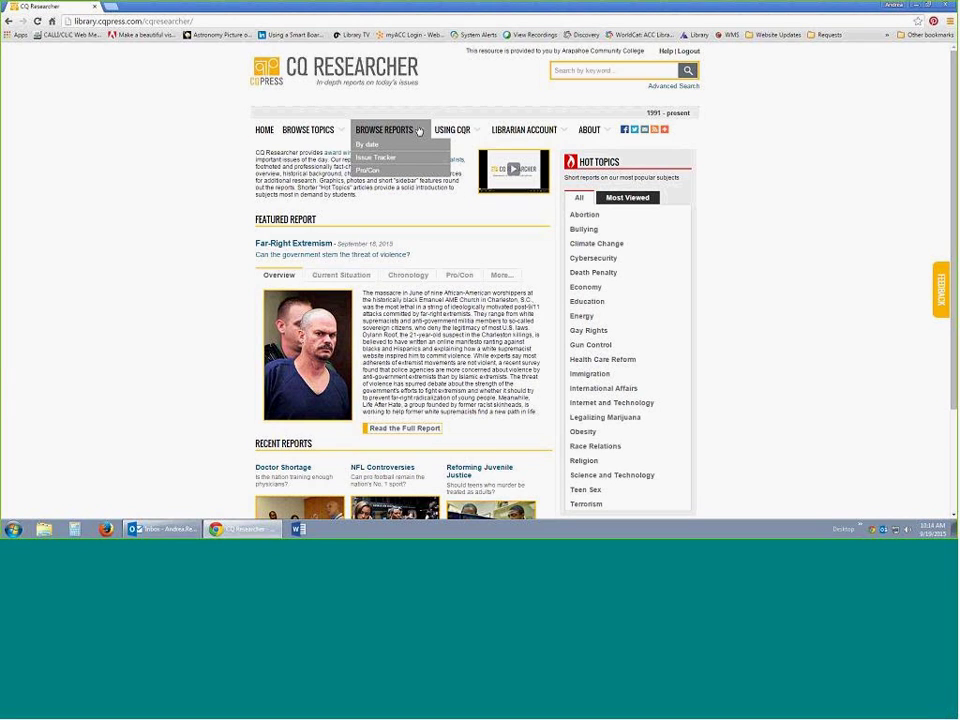
scroll(419, 131, down, 2)
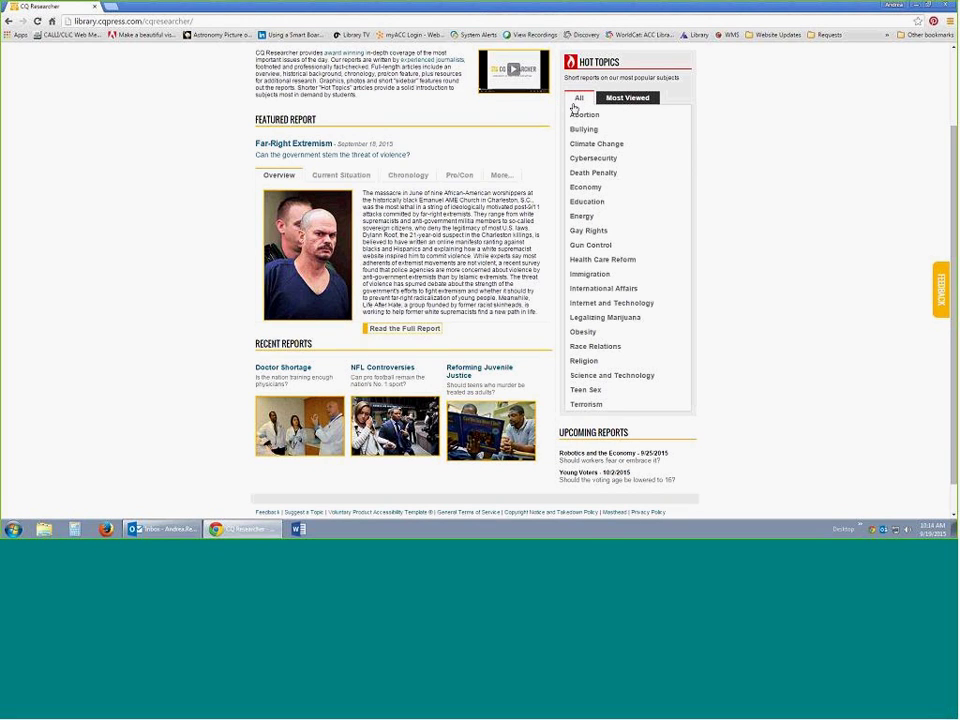
click(633, 103)
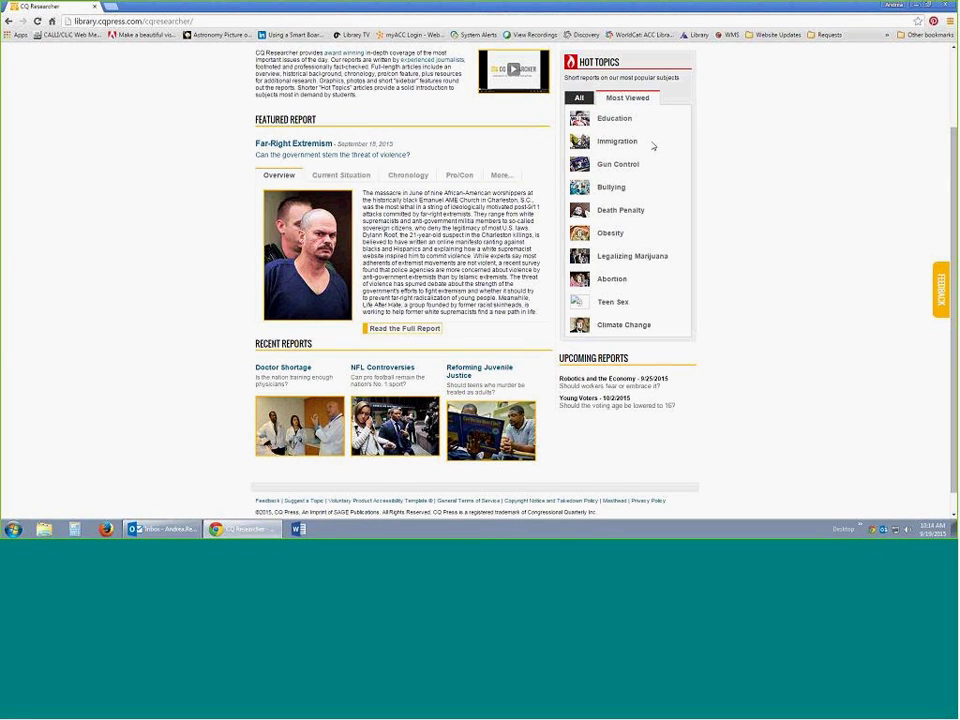
click(579, 99)
scroll(772, 84, up, 1)
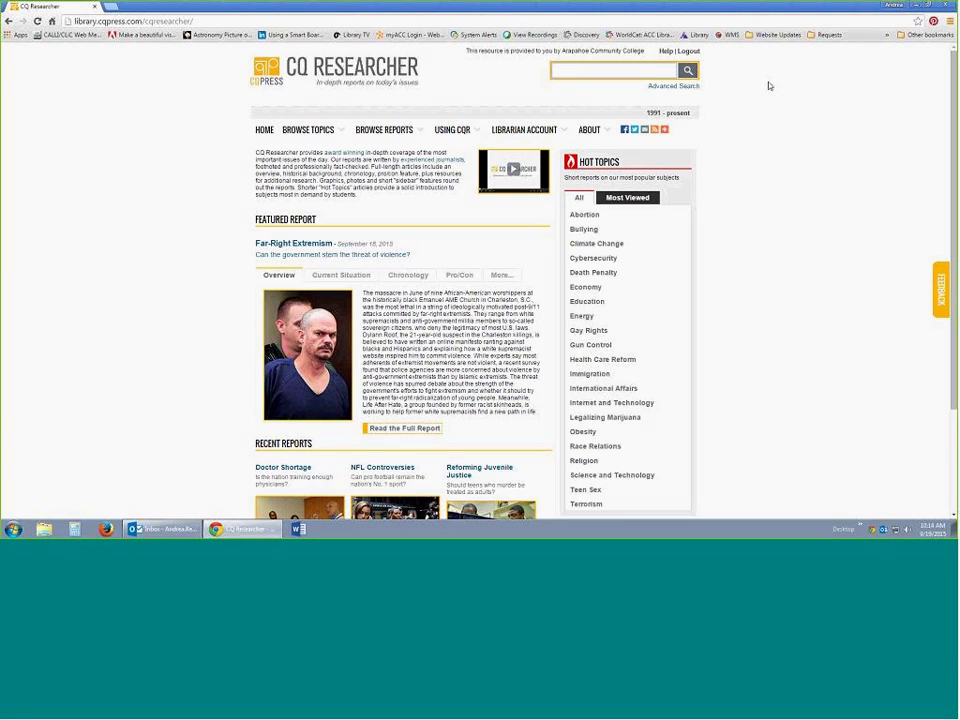
Step: Search CQ Researcher for 'death penalty' and open the 2010 'Death Penalty Debates' report
text(death penalty)
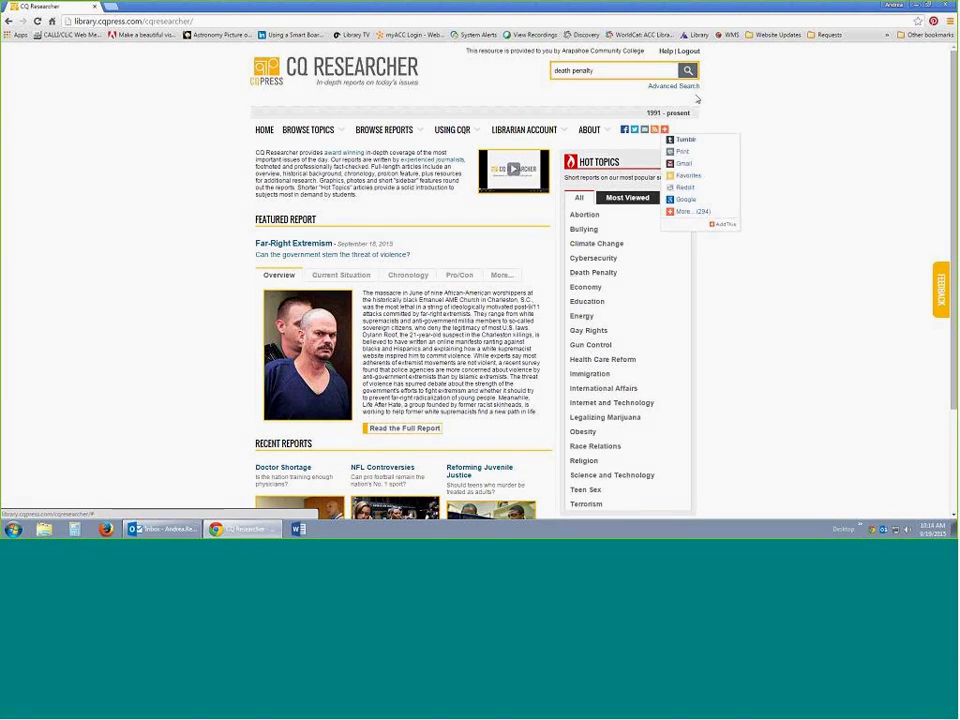
key(Return)
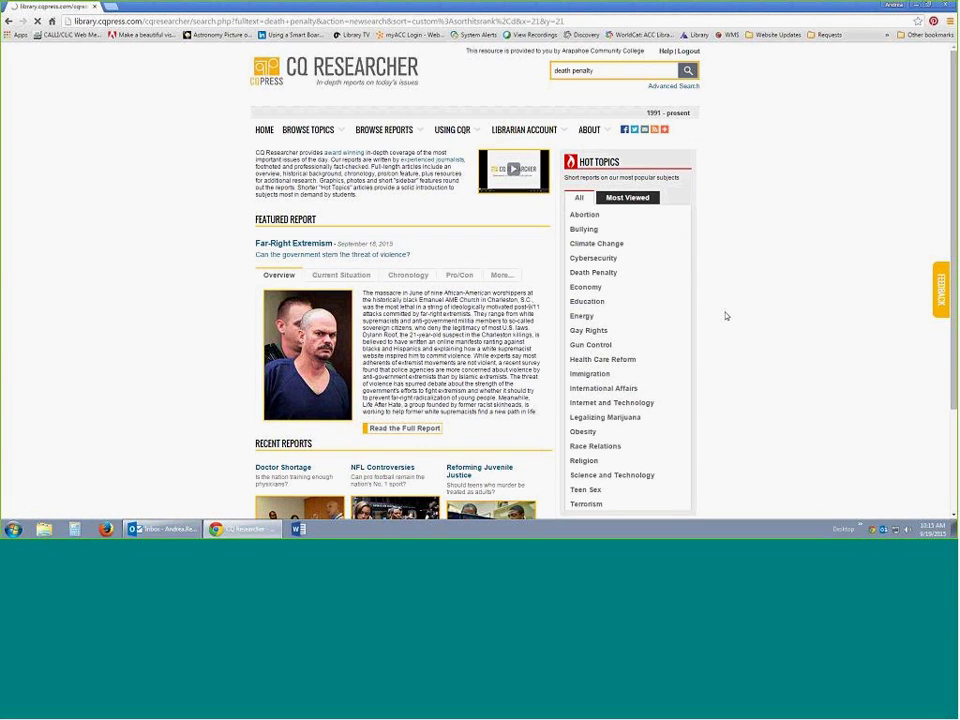
scroll(726, 316, down, 1)
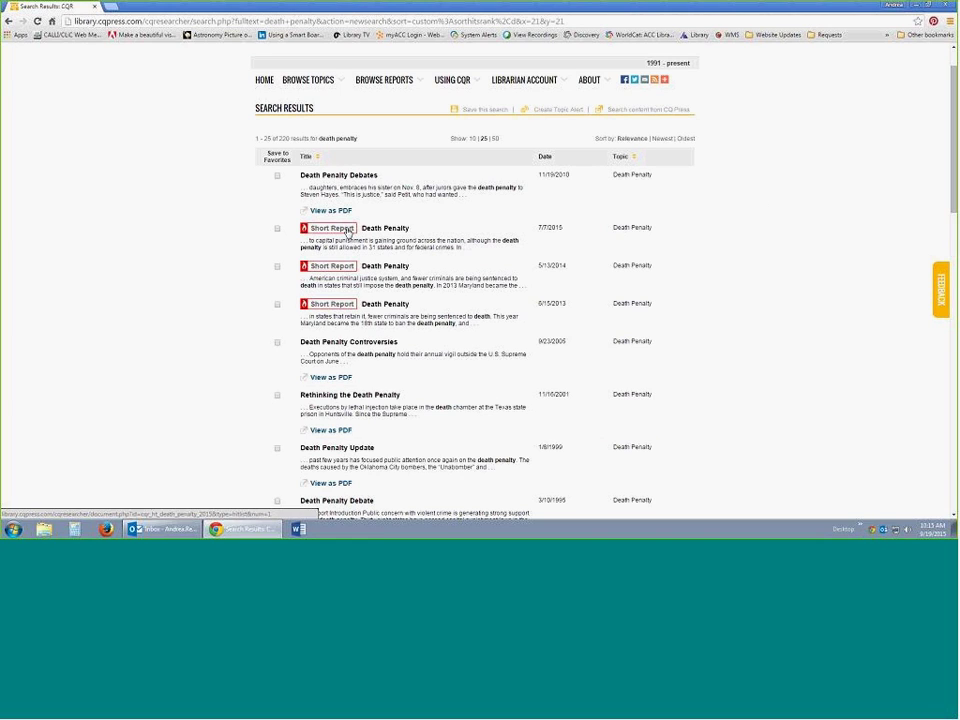
click(361, 176)
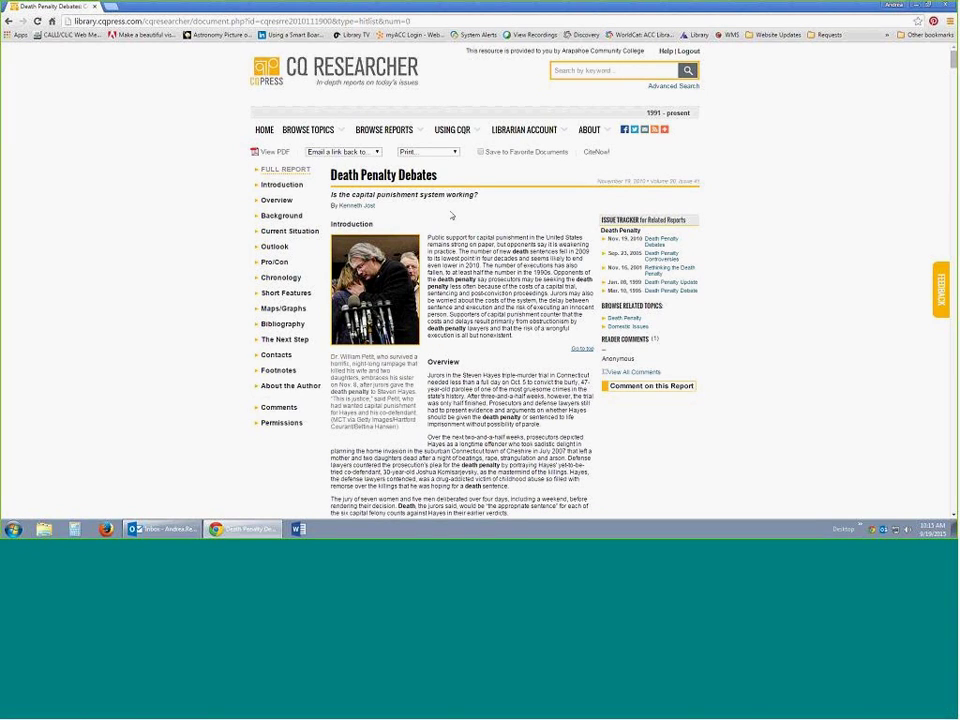
drag(478, 195, 293, 200)
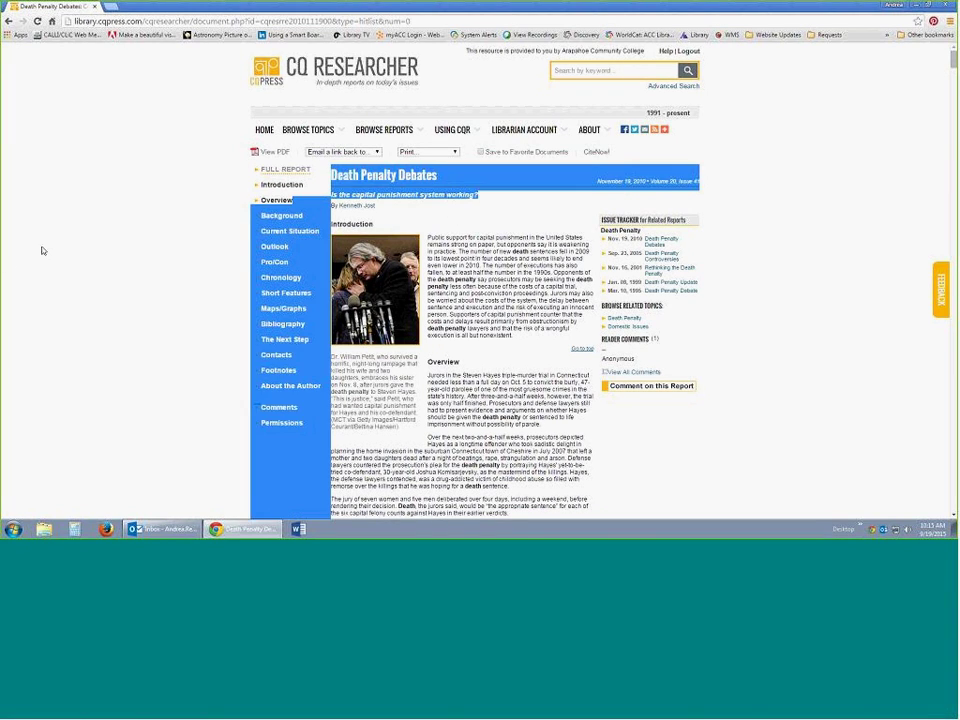
click(9, 264)
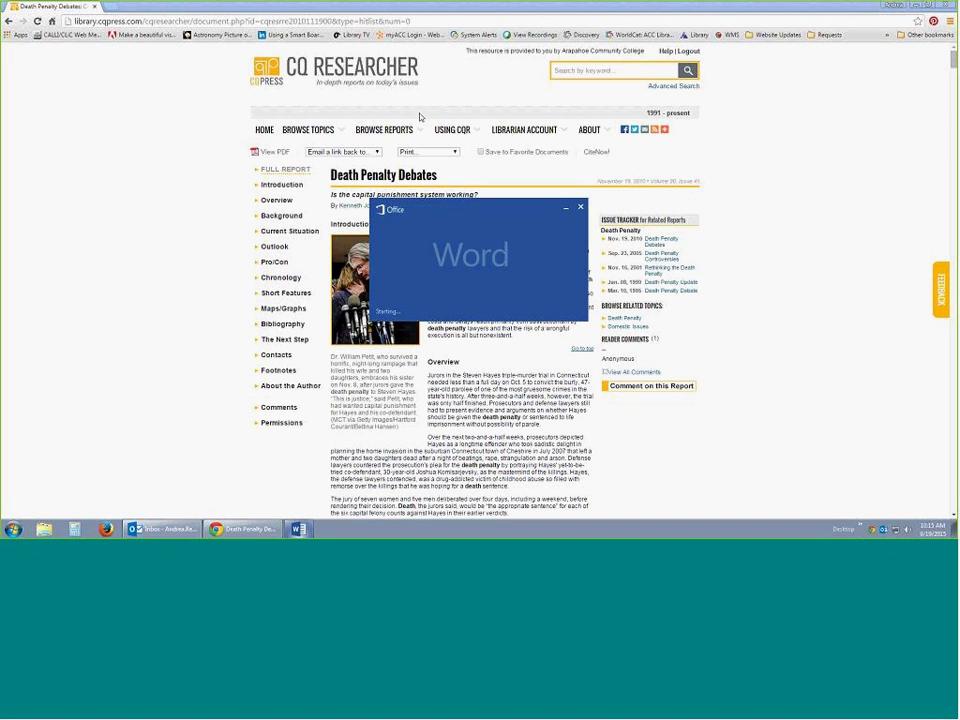
Step: Create a blank Word document snapped left with the heading 'Death Penalty – Capital Punishment'
click(604, 186)
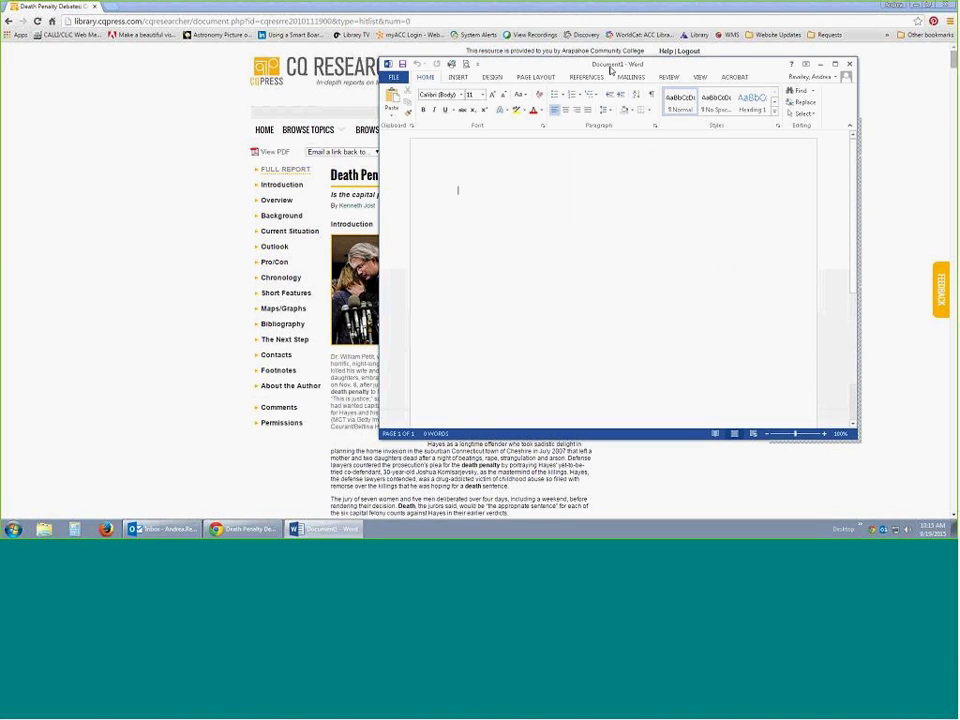
drag(610, 70, 3, 70)
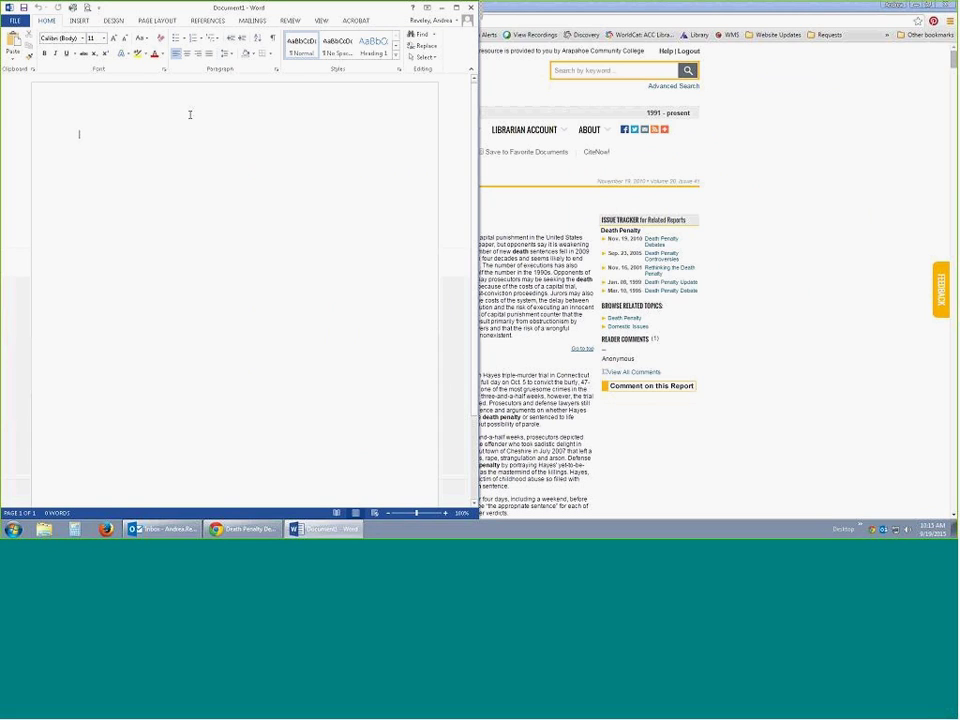
text(Death Pe)
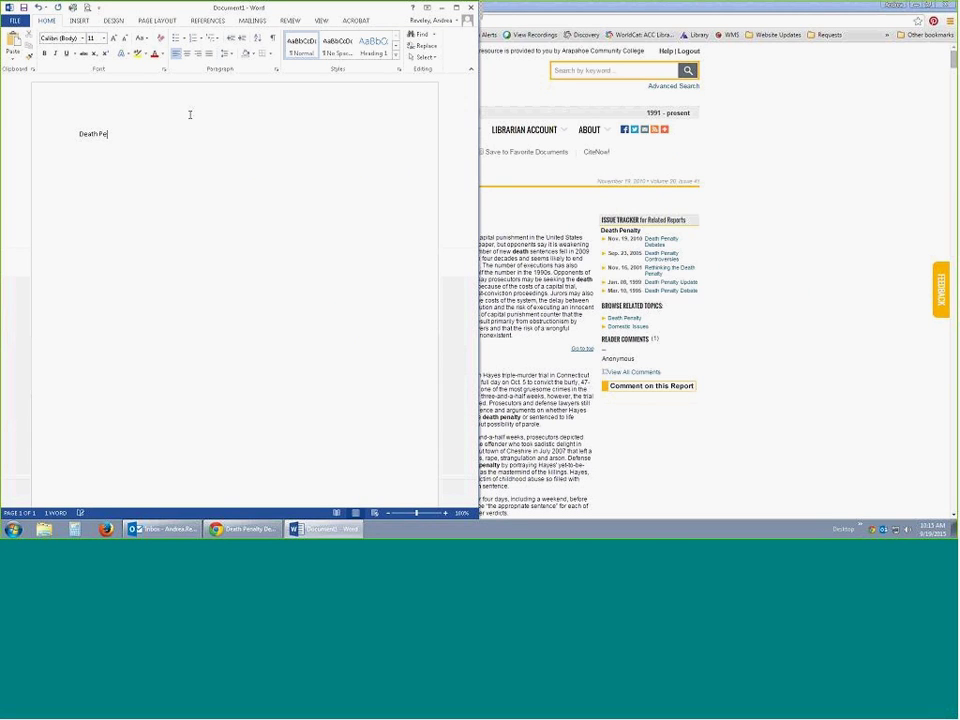
text(nalty -- Cap)
key(BackSpace)
key(BackSpace)
text(apital Punishement)
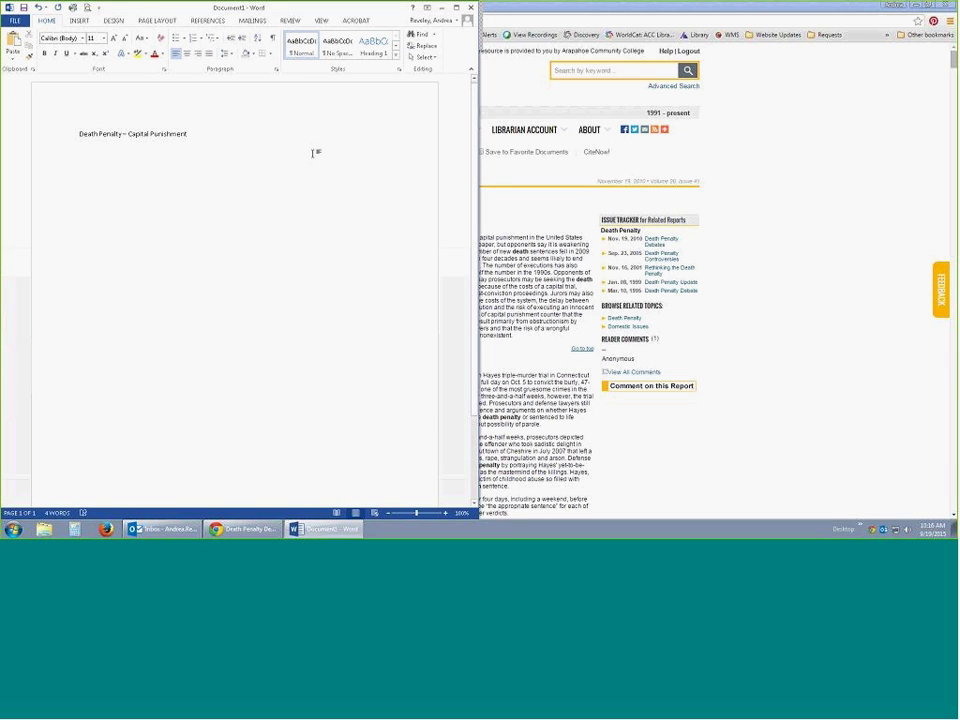
click(547, 207)
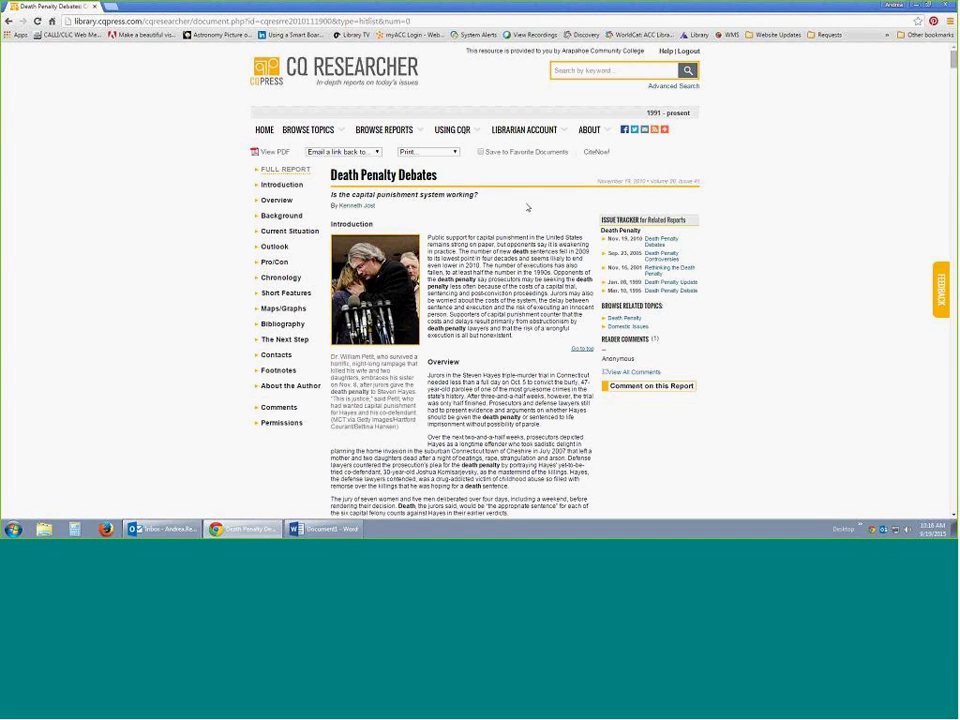
Step: Scroll past the charts, Background and Current Situation to the Pro/Con section on abolishing capital punishment
scroll(540, 210, down, 3)
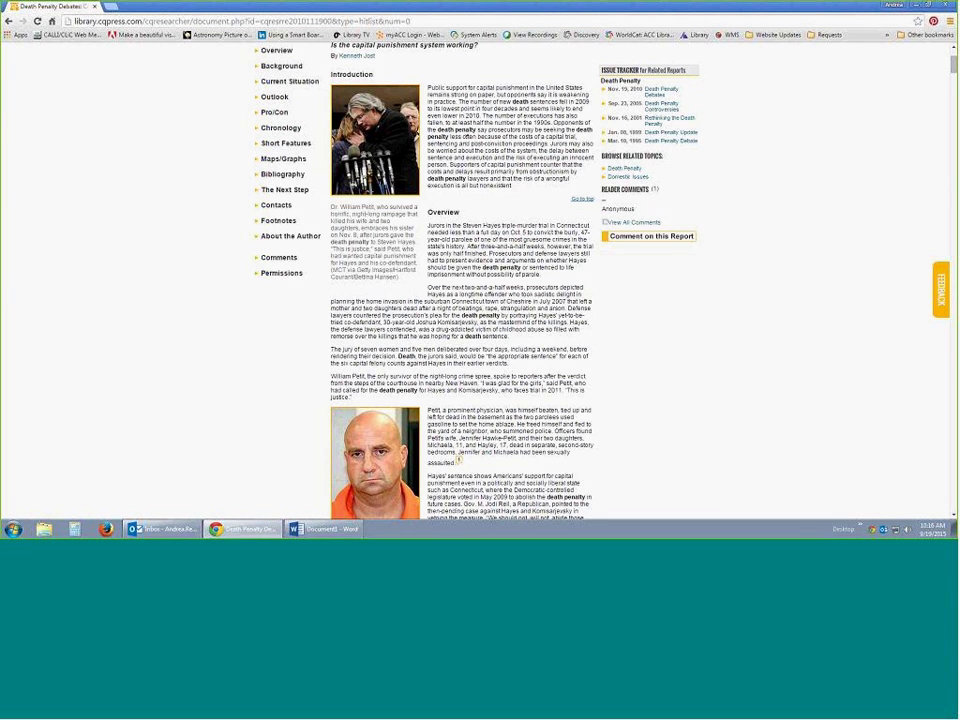
scroll(468, 147, down, 1)
scroll(468, 147, down, 12)
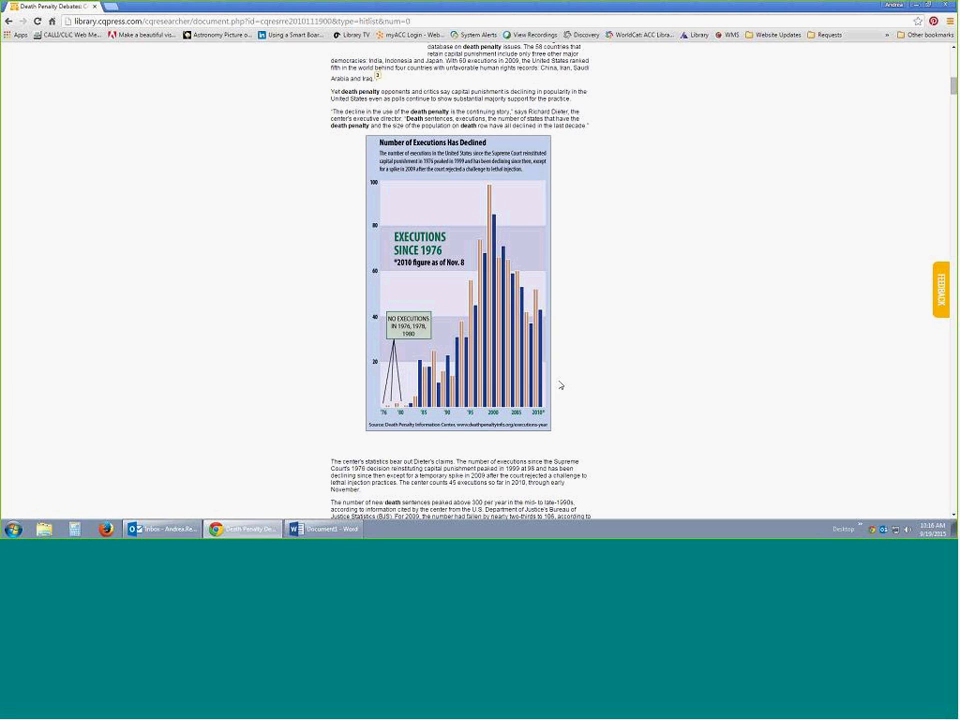
scroll(560, 385, down, 1)
scroll(560, 385, down, 10)
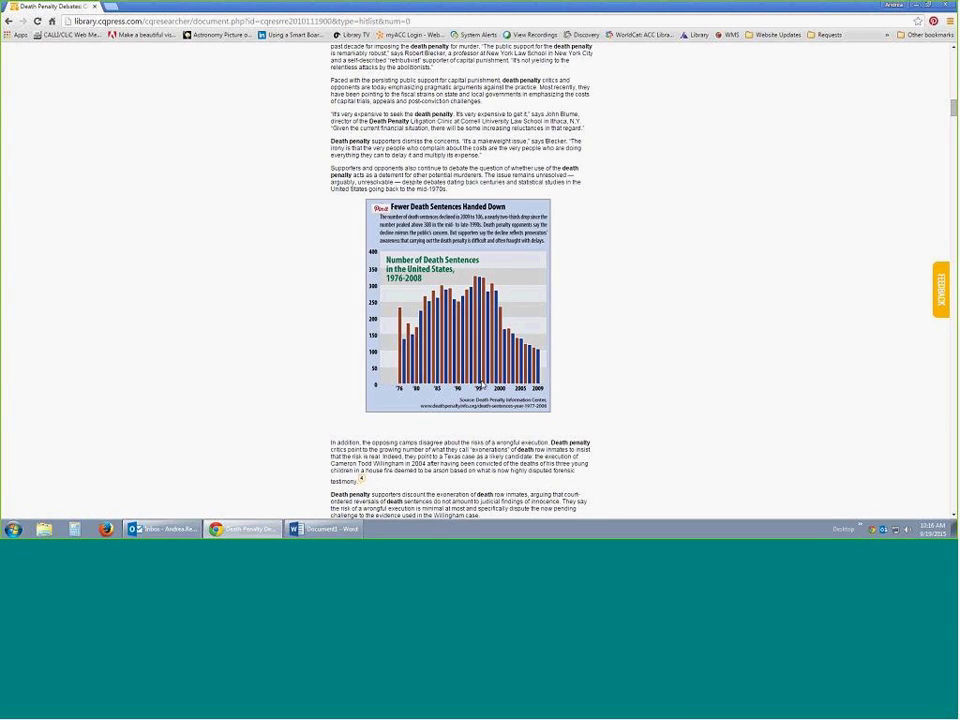
scroll(481, 385, down, 6)
scroll(481, 385, down, 20)
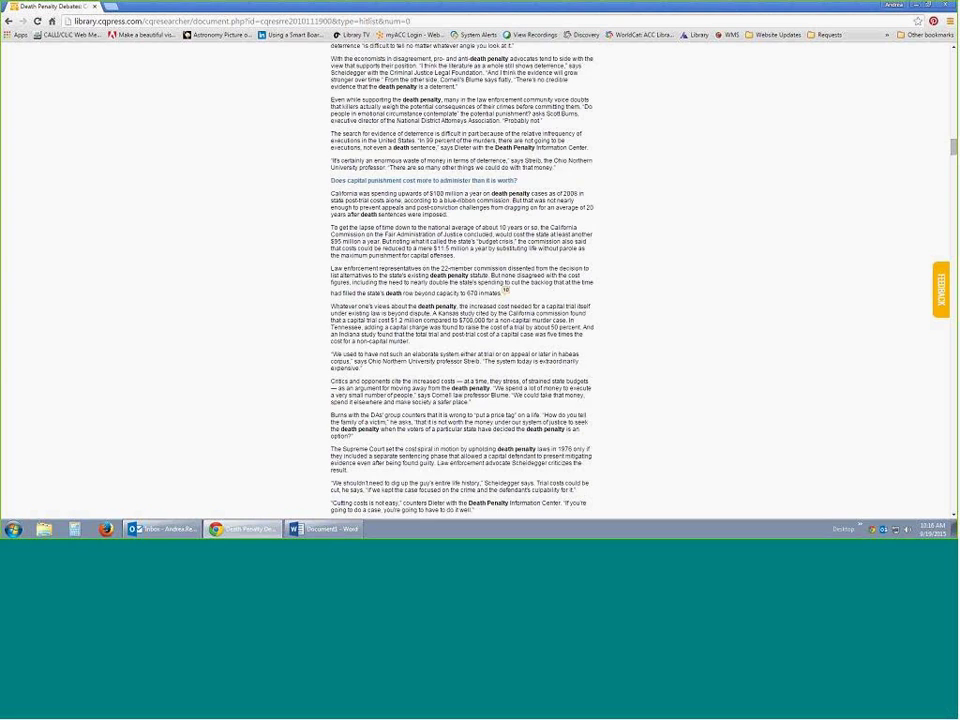
scroll(479, 384, down, 15)
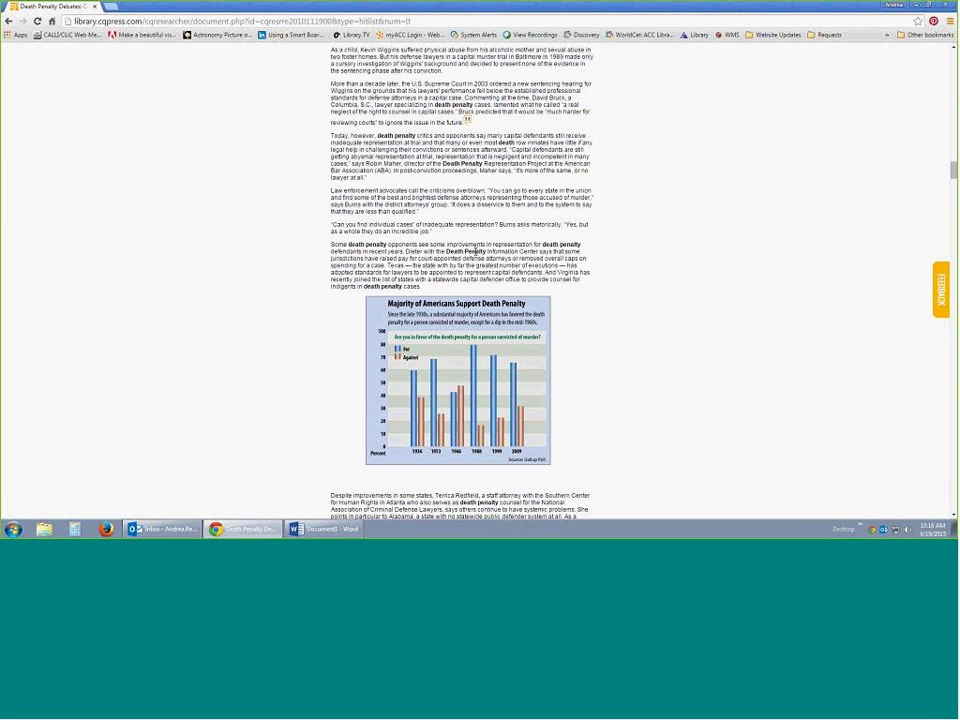
scroll(474, 251, down, 10)
scroll(475, 253, down, 9)
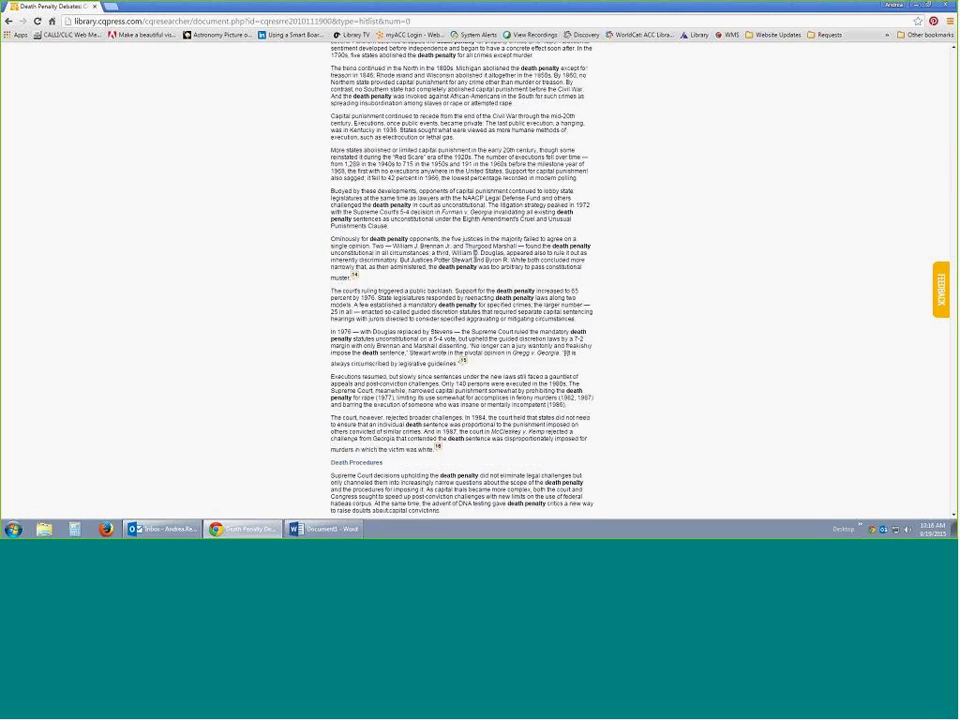
scroll(474, 254, down, 5)
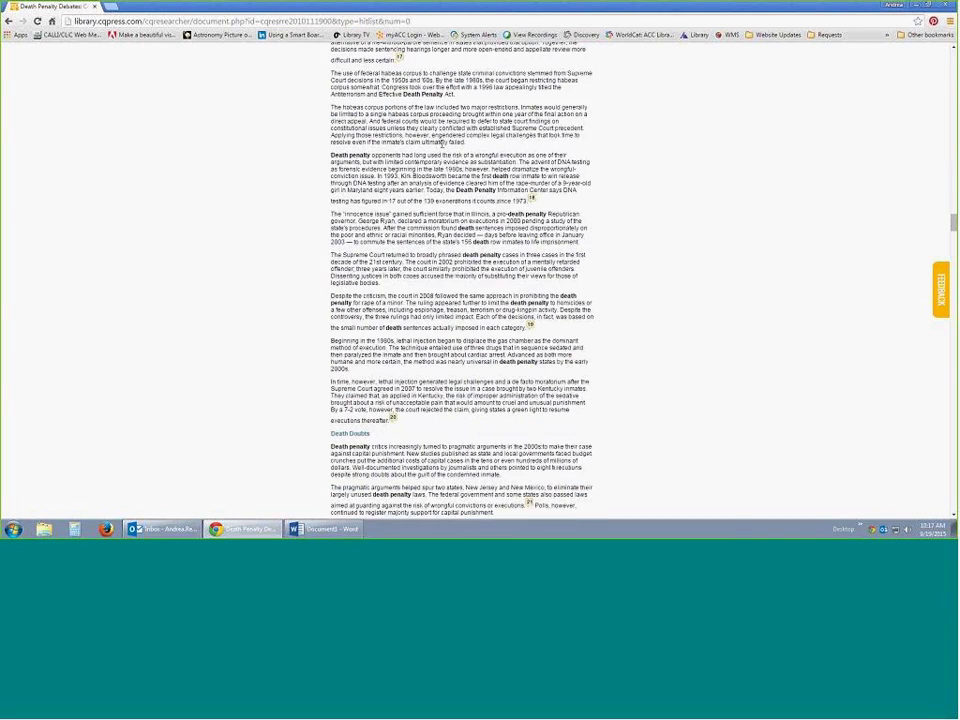
scroll(472, 186, down, 10)
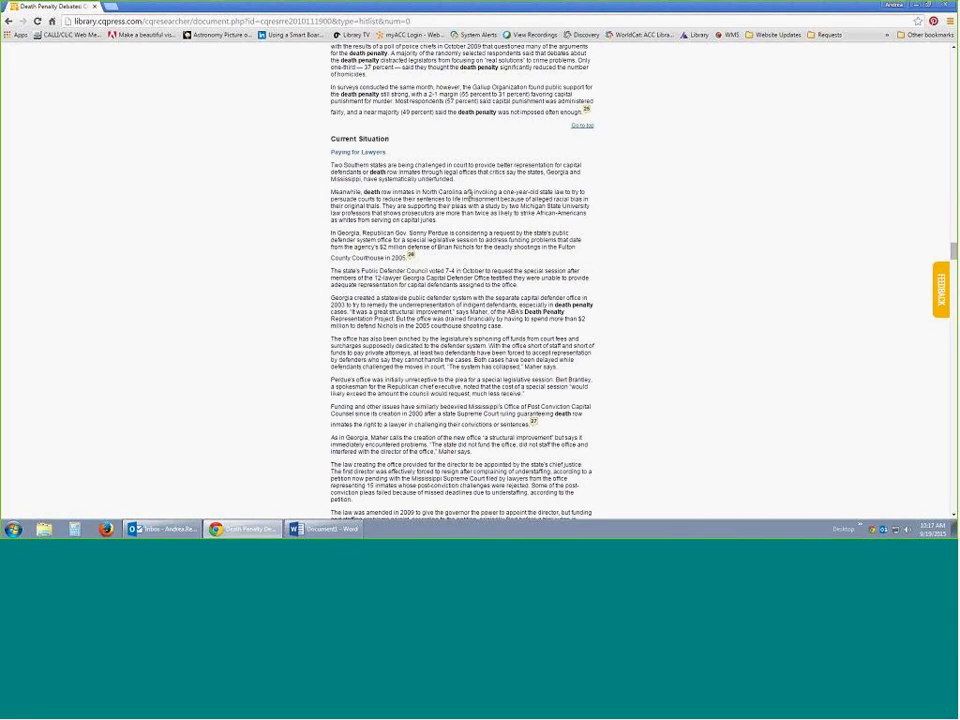
scroll(469, 192, down, 15)
scroll(470, 200, down, 20)
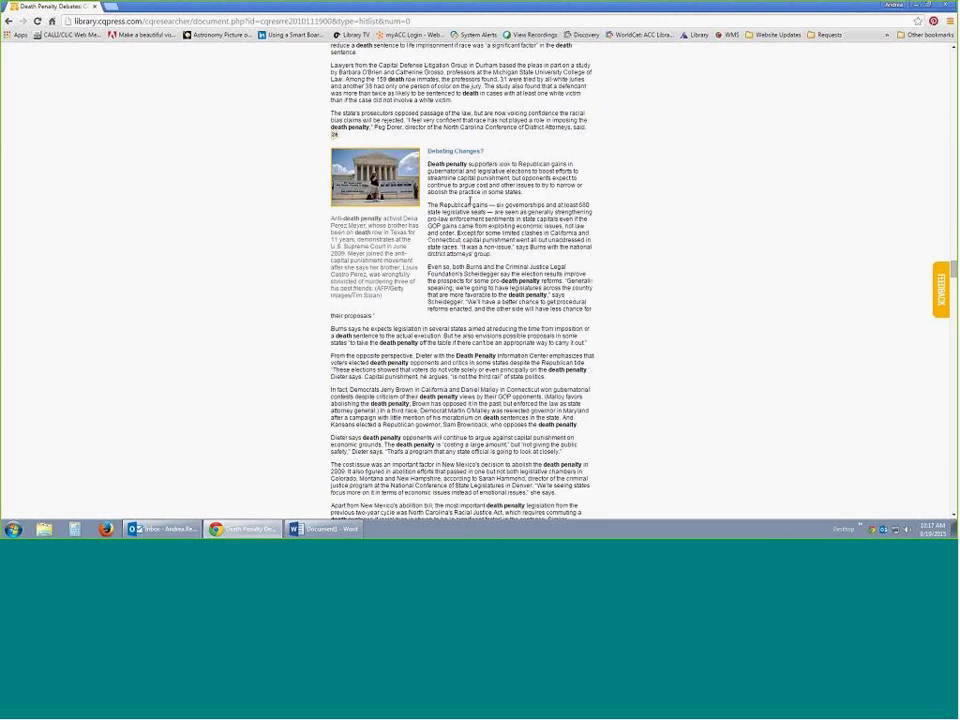
scroll(333, 105, up, 2)
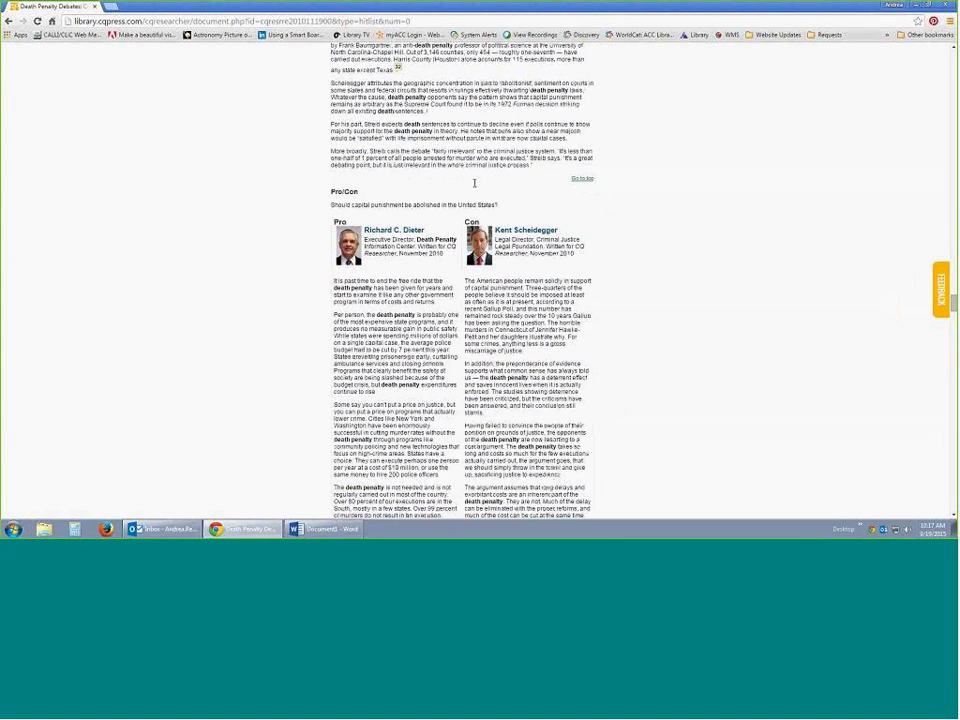
scroll(333, 105, down, 5)
drag(333, 105, 498, 106)
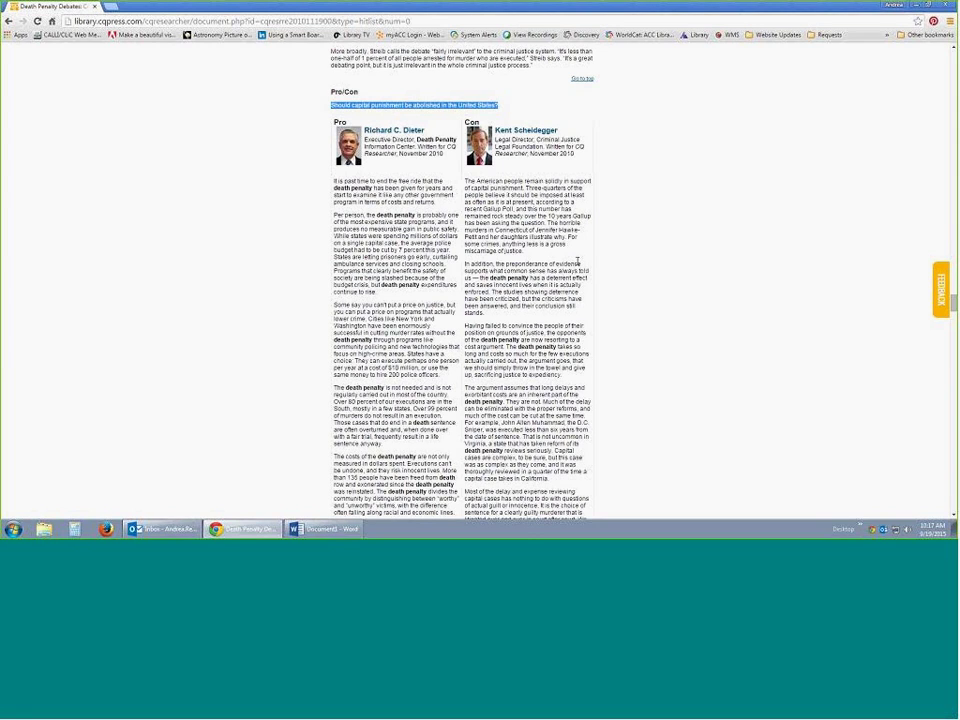
click(315, 120)
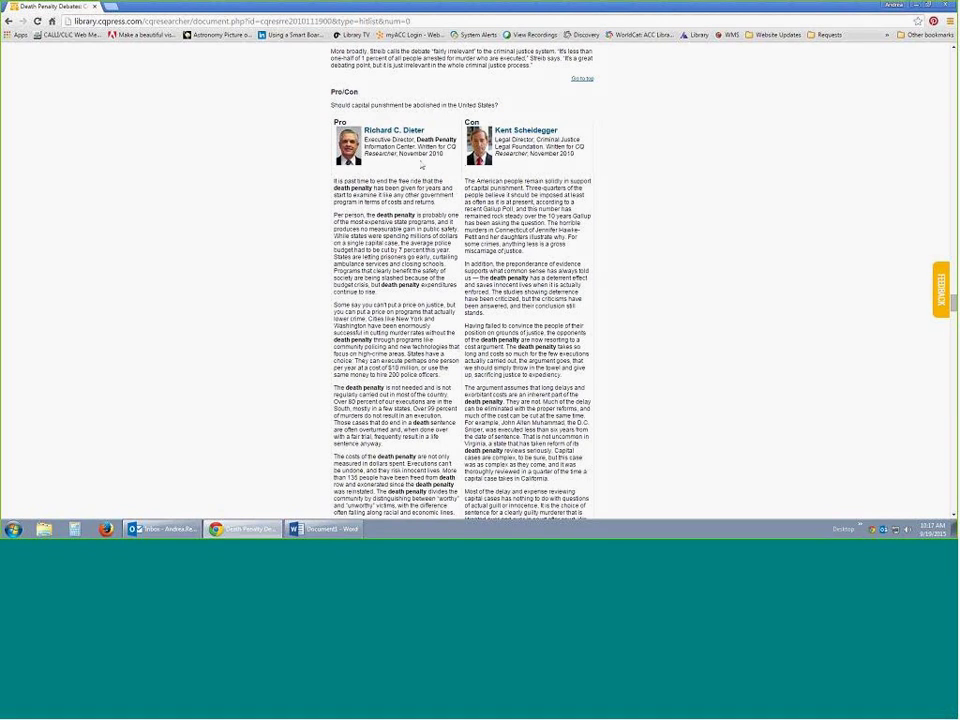
drag(445, 154, 416, 146)
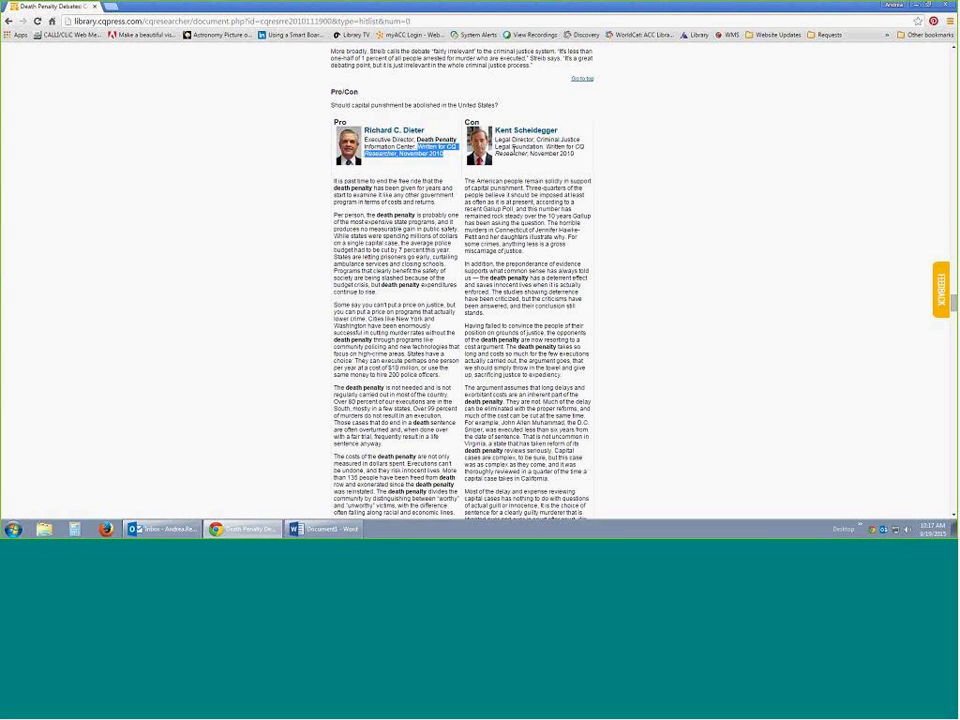
drag(545, 146, 575, 154)
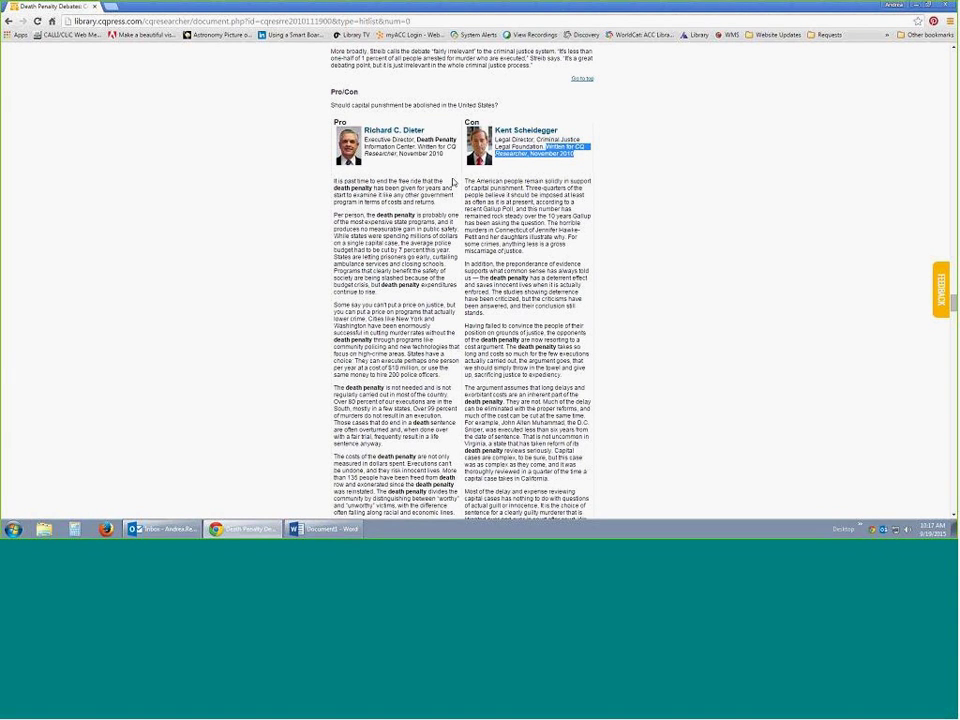
scroll(453, 182, down, 6)
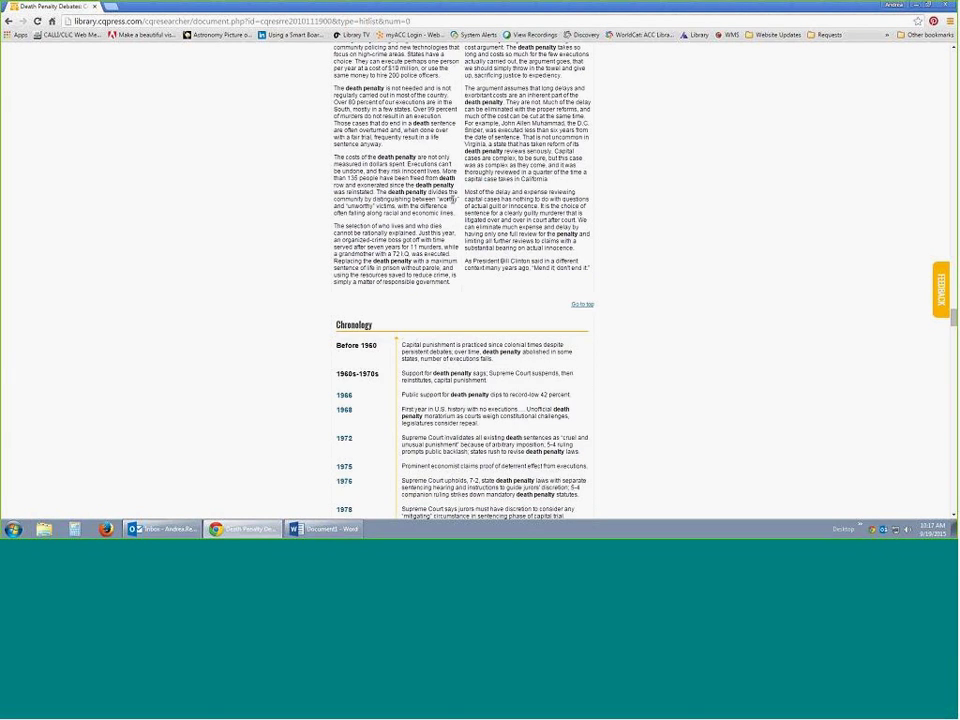
Step: Scroll past the Chronology to Short Features such as 'Mentally Challenged Defendants Still Face Execution'
scroll(453, 199, down, 5)
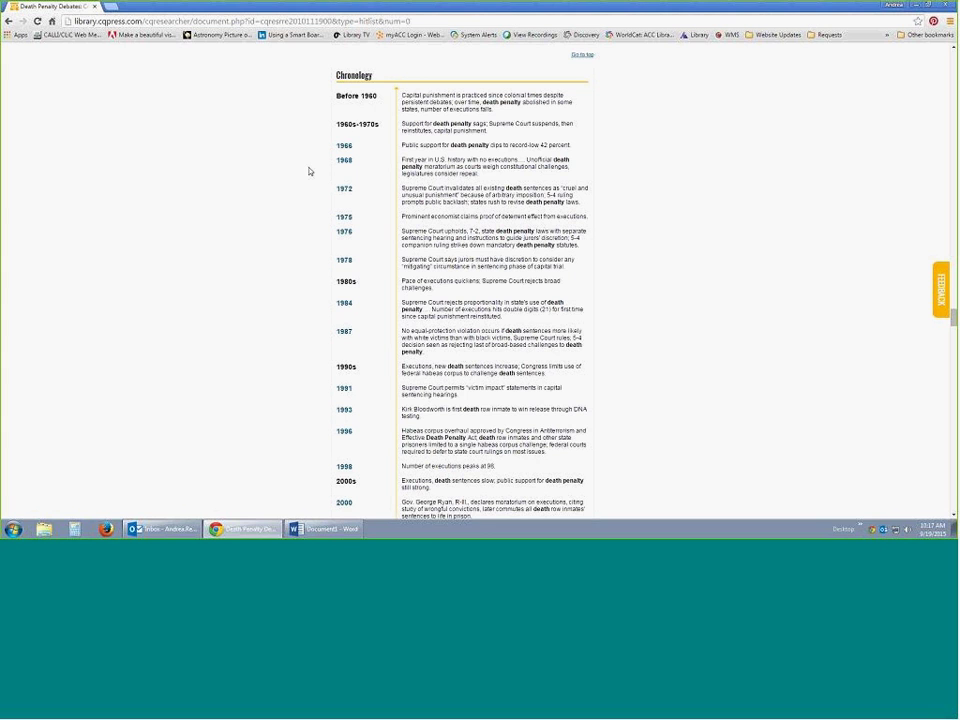
scroll(310, 172, down, 10)
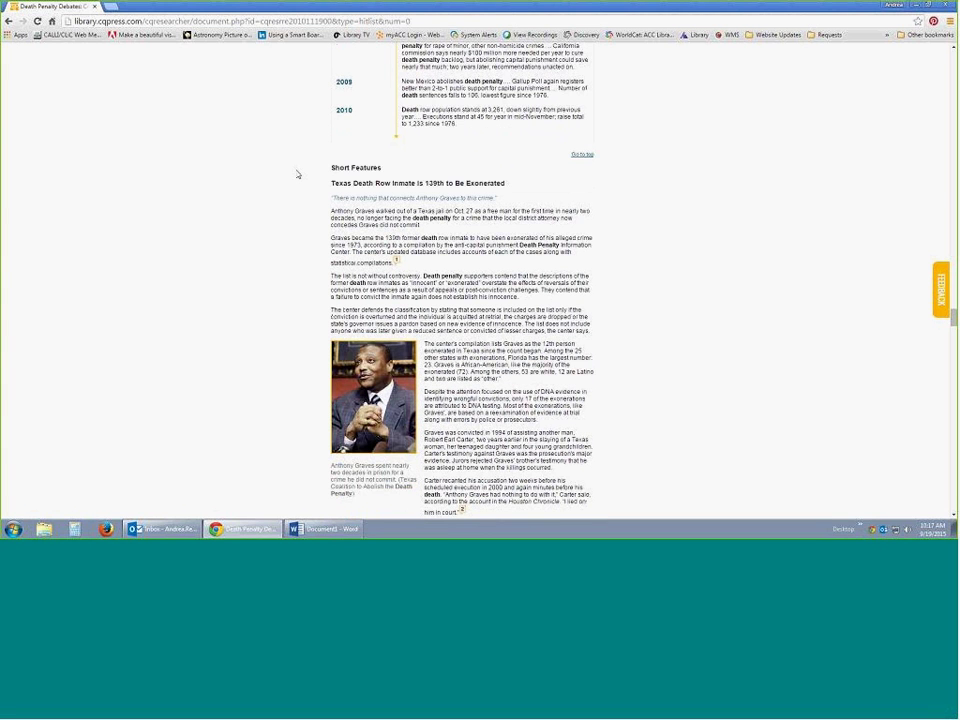
scroll(297, 174, down, 2)
scroll(297, 174, down, 10)
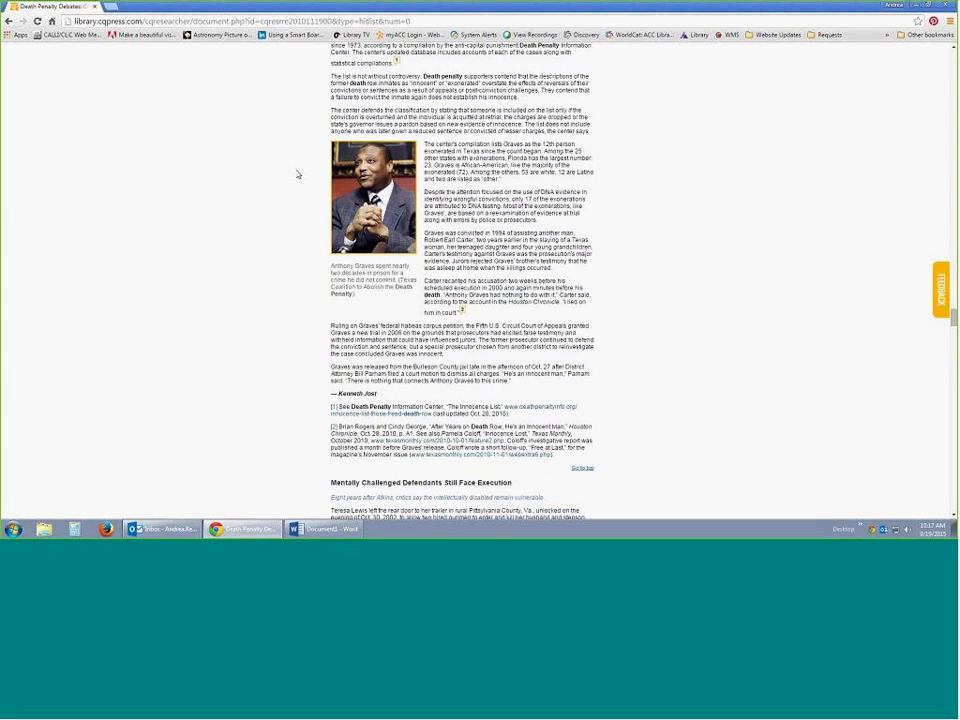
scroll(290, 179, down, 15)
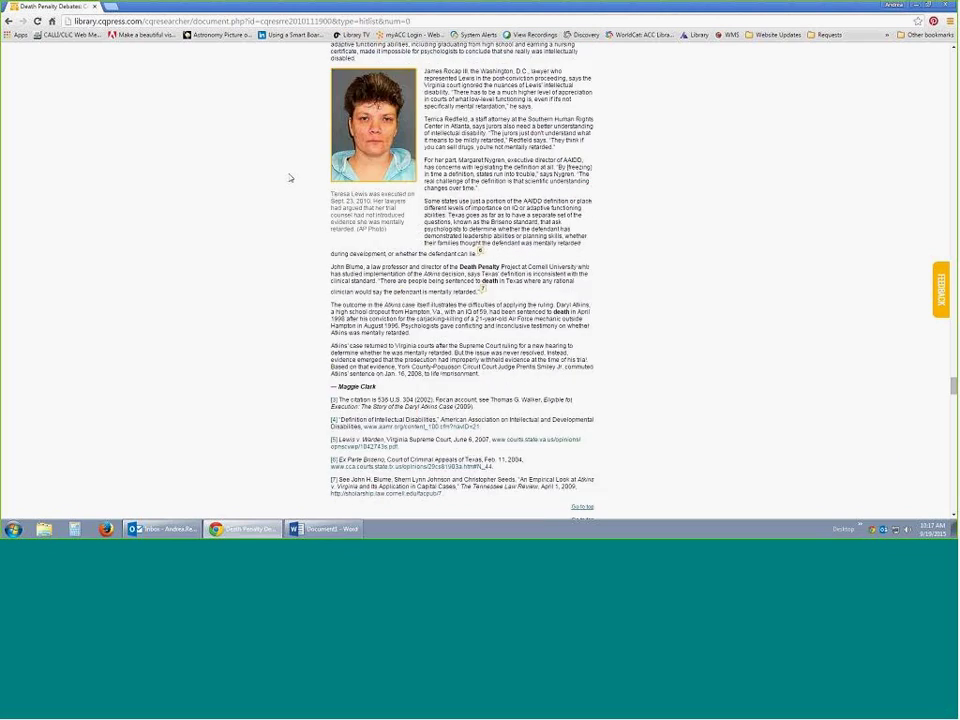